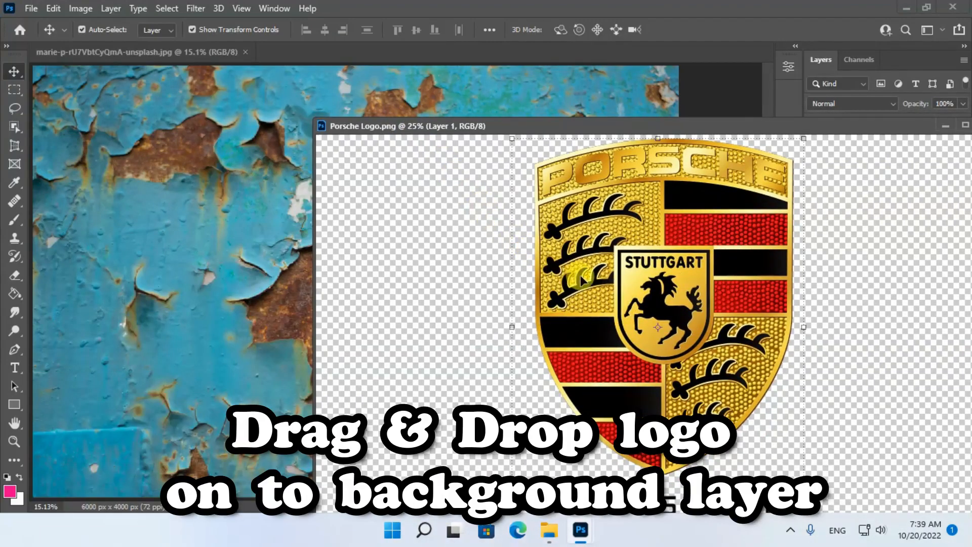
Copy the Porsche logo layer into the rusty blue paint image and close the logo document
{"action": "left_click_drag", "start_coordinate": [581, 275], "coordinate": [258, 246]}
{"action": "left_click_drag", "start_coordinate": [727, 133], "coordinate": [543, 126]}
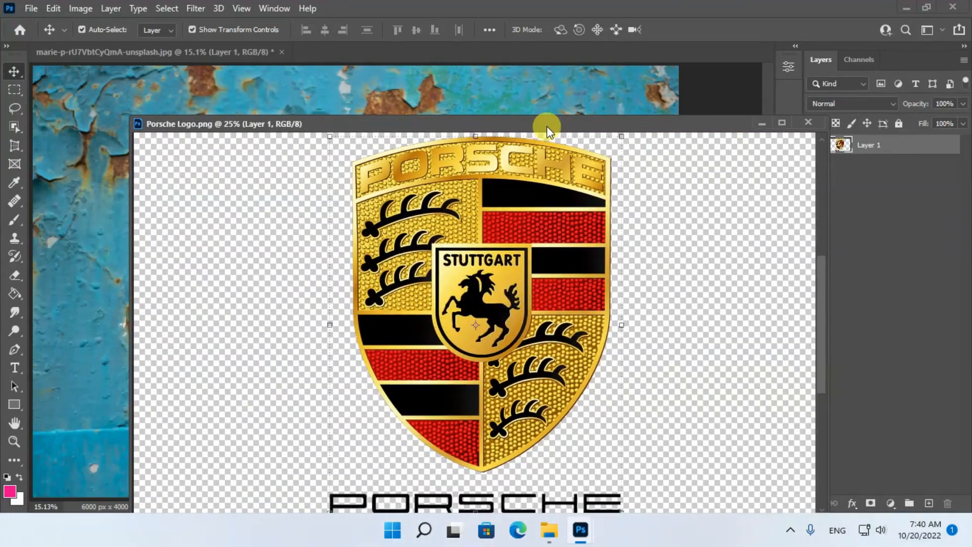
{"action": "left_click", "coordinate": [807, 122]}
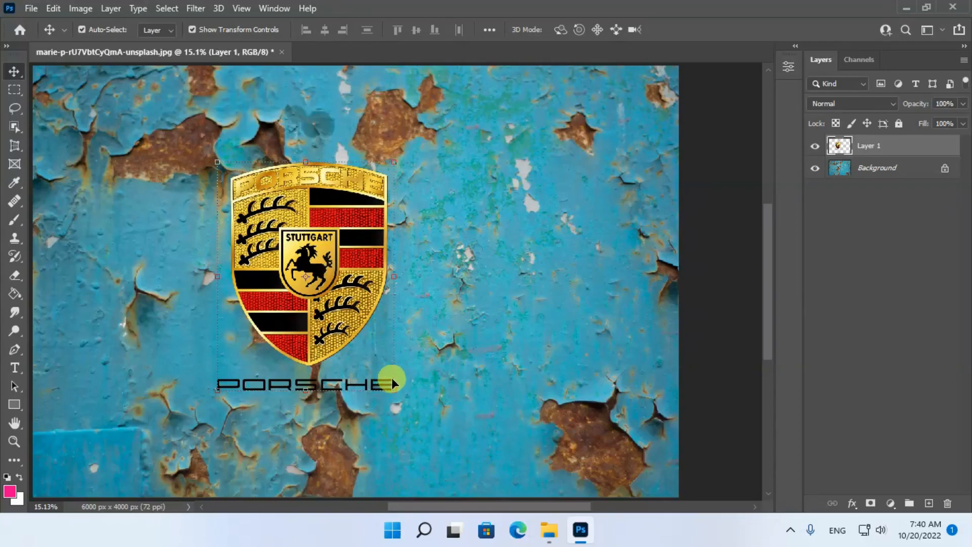
Enlarge the logo with Free Transform so it spans most of the image's height
{"action": "left_click", "coordinate": [53, 9]}
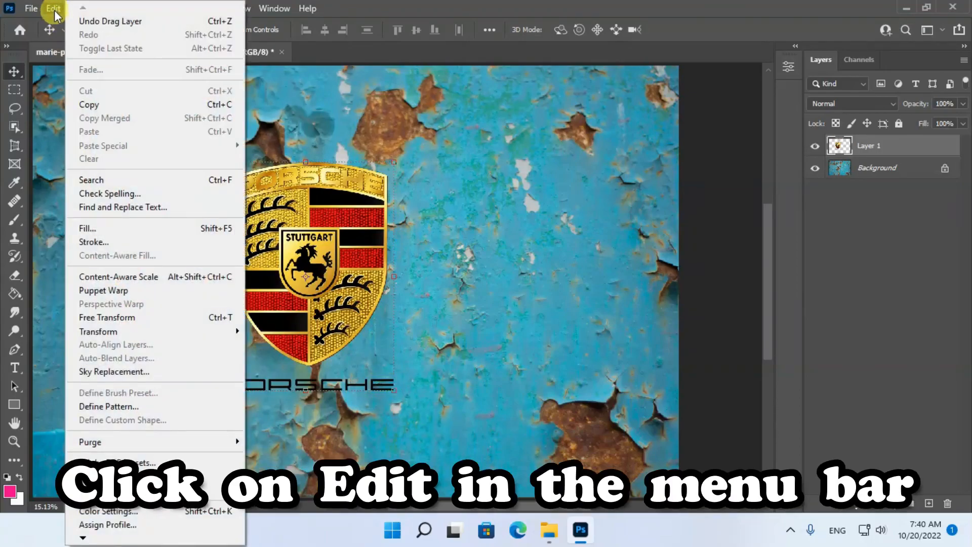
{"action": "left_click", "coordinate": [181, 321]}
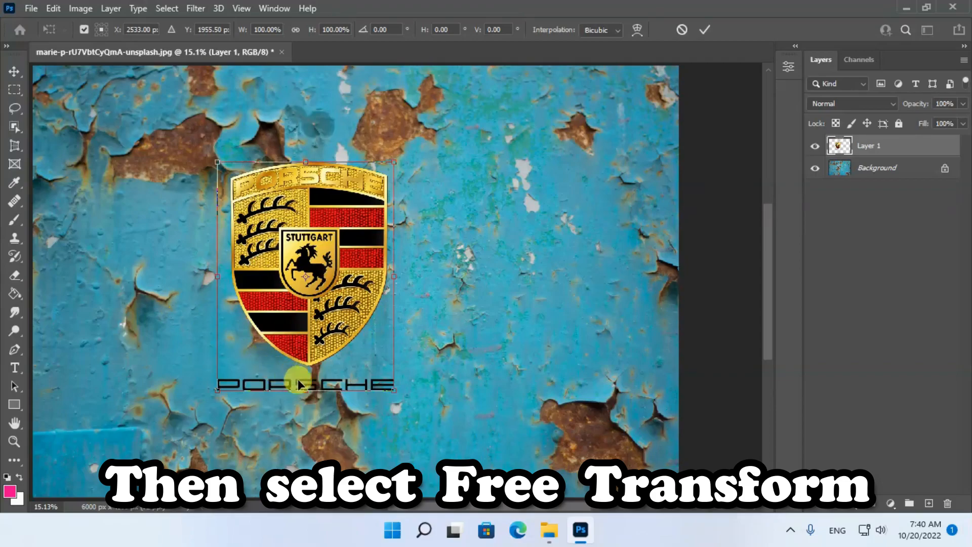
{"action": "left_click_drag", "start_coordinate": [396, 393], "coordinate": [477, 496]}
{"action": "mouse_move", "coordinate": [218, 162]}
{"action": "left_mouse_down"}
{"action": "mouse_move", "coordinate": [165, 98]}
{"action": "mouse_move", "coordinate": [201, 163]}
{"action": "left_mouse_up"}
{"action": "left_click", "coordinate": [705, 29]}
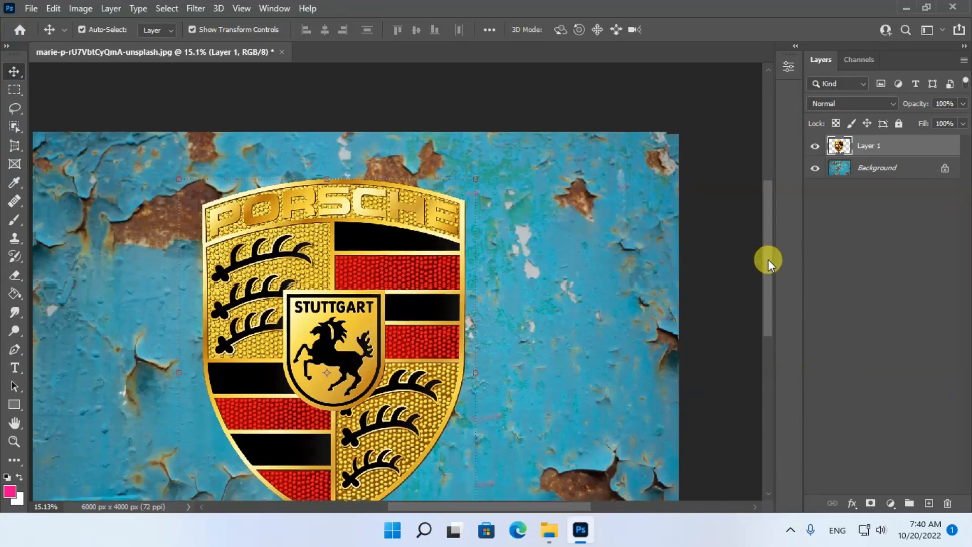
Select the whole canvas and centre the logo layer on it horizontally and vertically
{"action": "left_click_drag", "start_coordinate": [768, 258], "coordinate": [765, 284]}
{"action": "key", "text": "ctrl+a"}
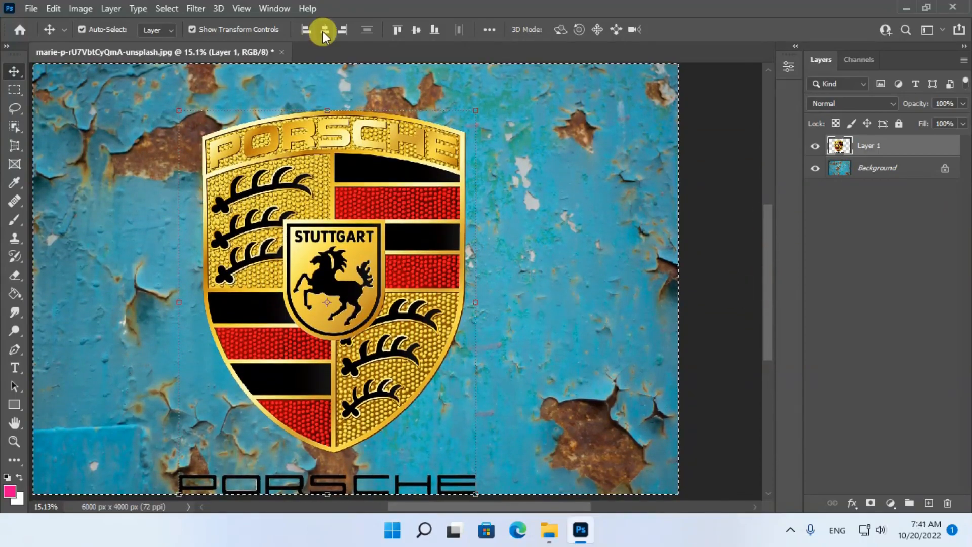
{"action": "left_click", "coordinate": [323, 31]}
{"action": "left_click", "coordinate": [416, 30]}
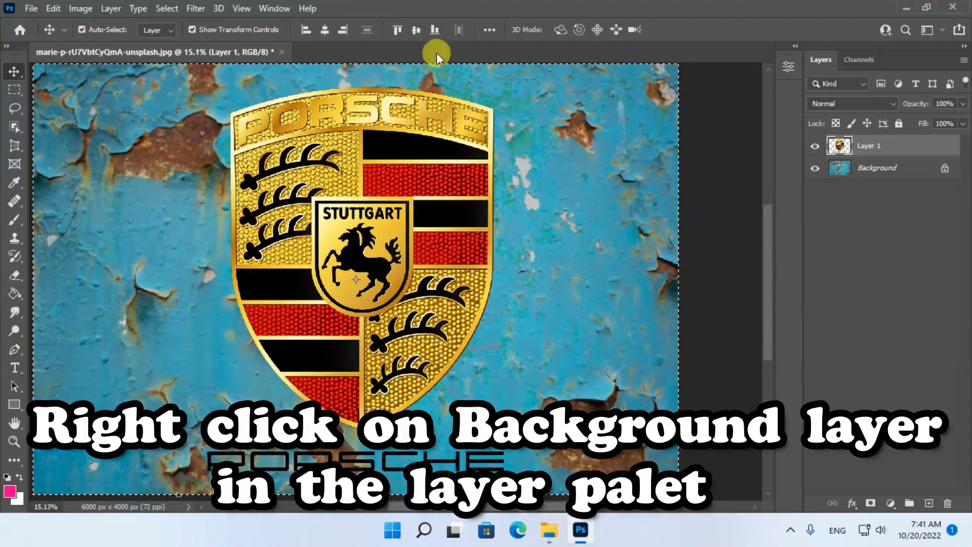
Duplicate the Background layer into a new document named Porsche
{"action": "left_click", "coordinate": [902, 169]}
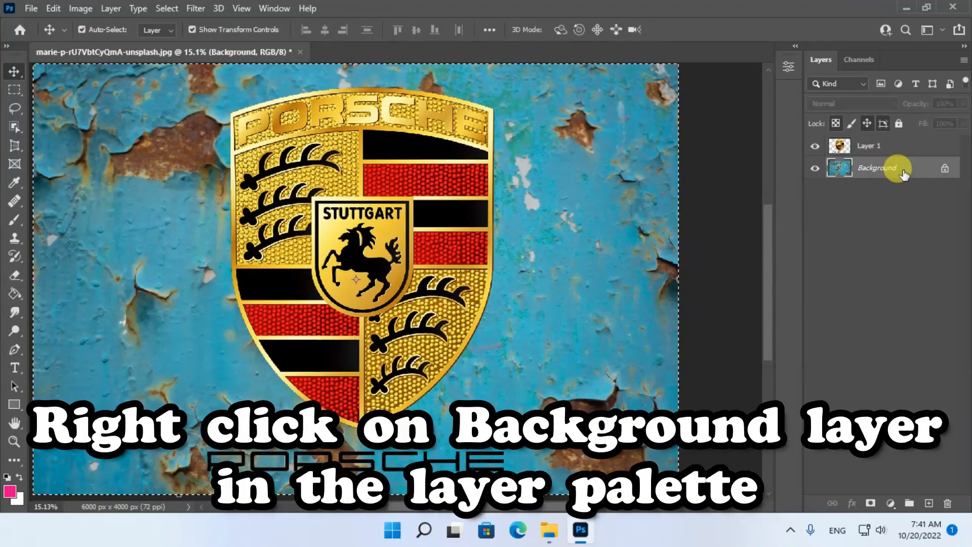
{"action": "right_click", "coordinate": [904, 174]}
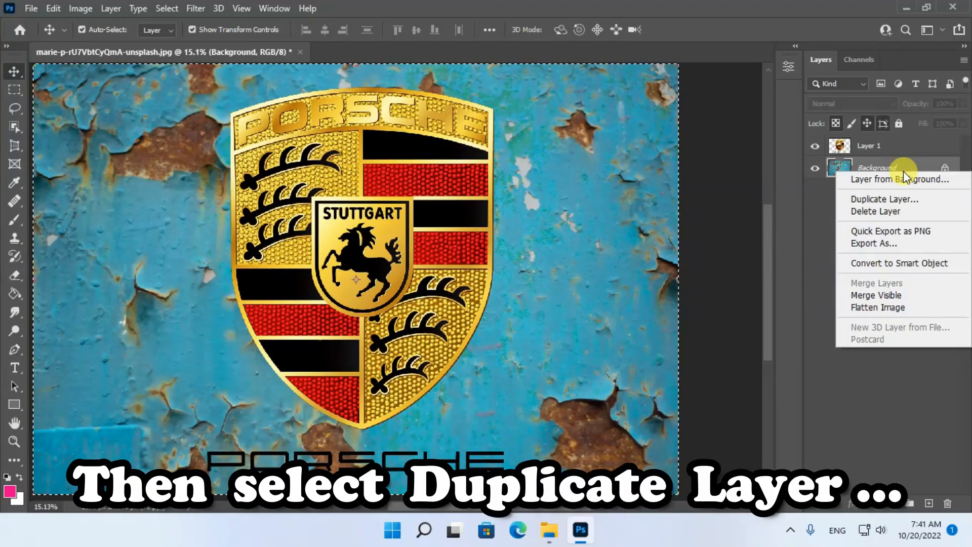
{"action": "left_click", "coordinate": [934, 202]}
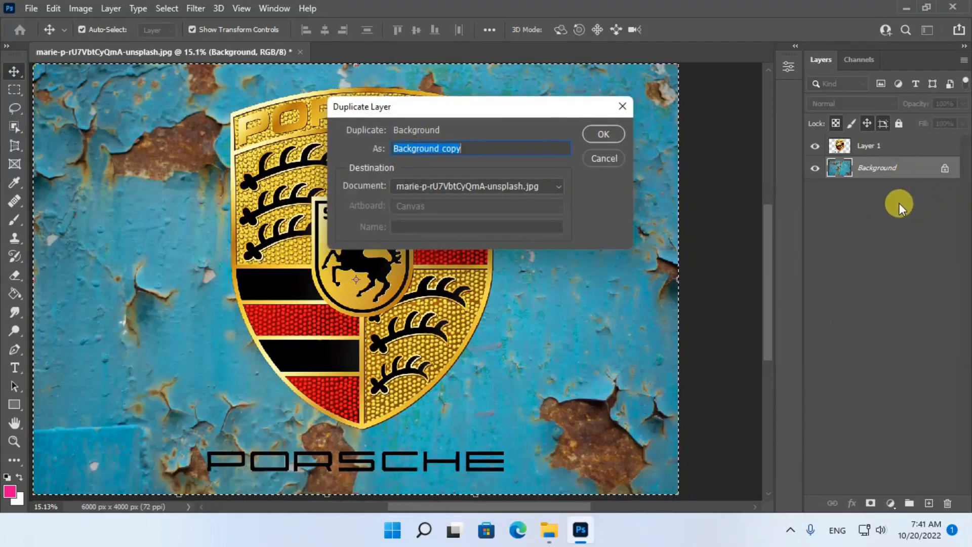
{"action": "left_click", "coordinate": [560, 185]}
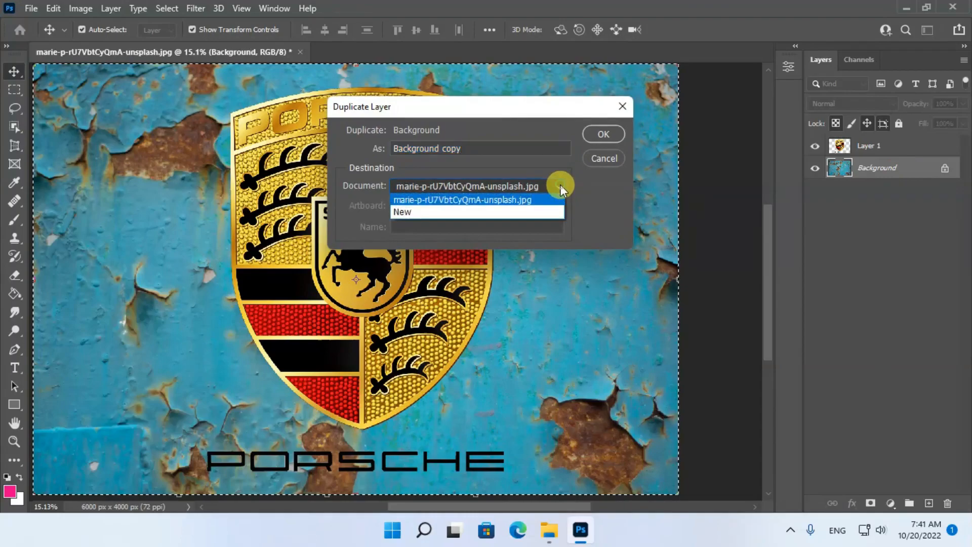
{"action": "left_click", "coordinate": [557, 212]}
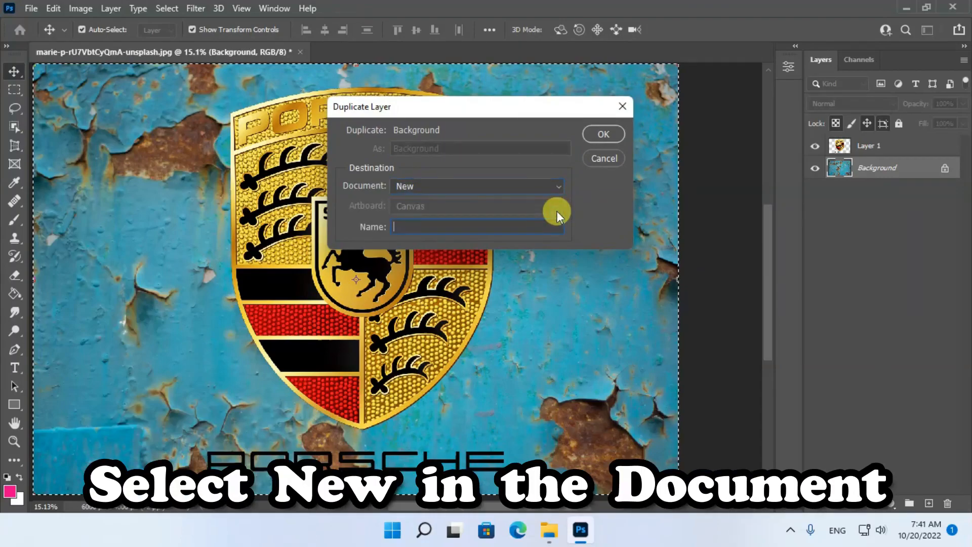
{"action": "type", "text": "P"}
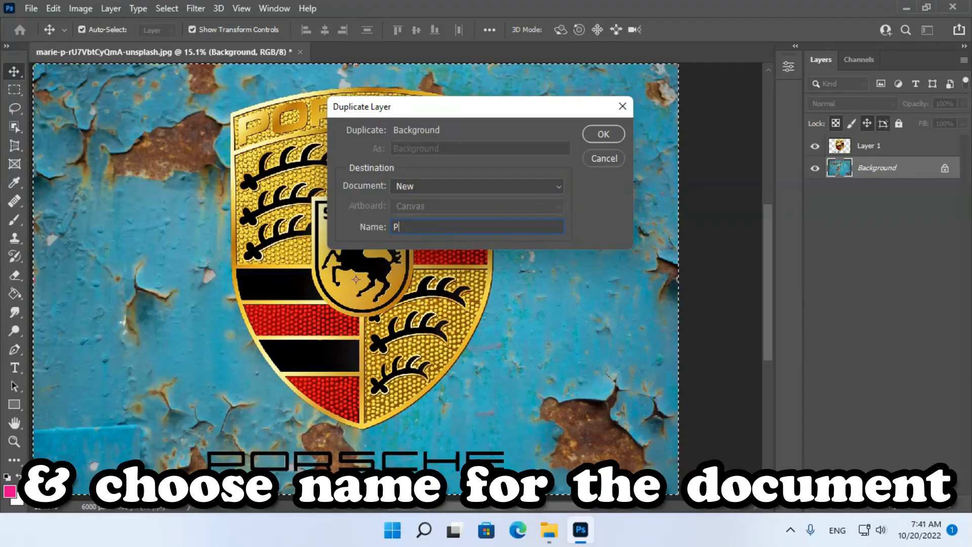
{"action": "type", "text": "orsche"}
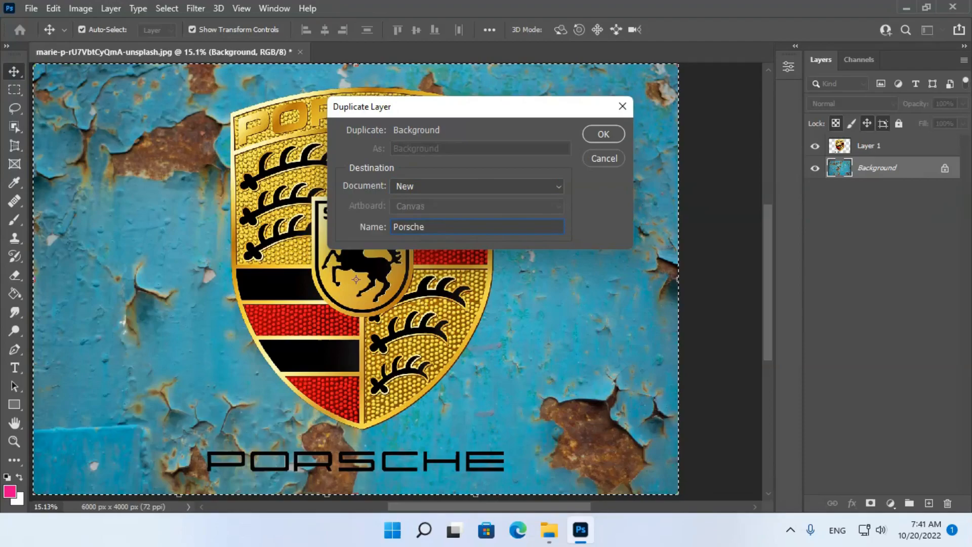
{"action": "left_click", "coordinate": [614, 133]}
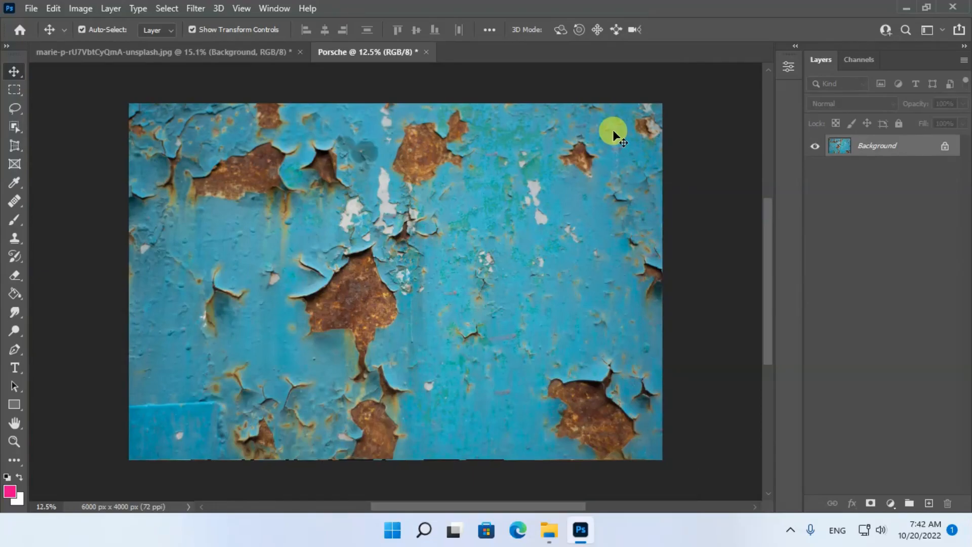
Desaturate the background texture in the Porsche document
{"action": "left_click", "coordinate": [79, 8]}
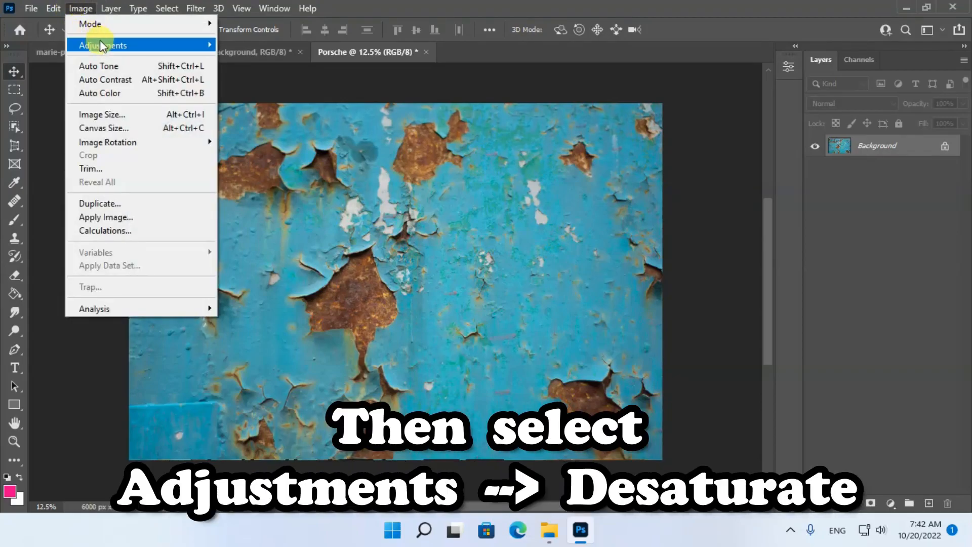
{"action": "mouse_move", "coordinate": [104, 45]}
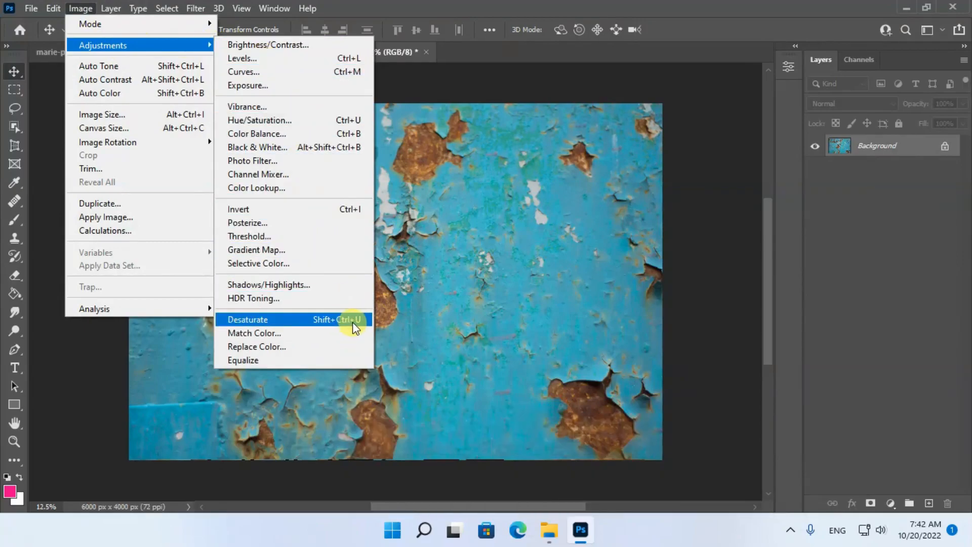
{"action": "left_click", "coordinate": [365, 327]}
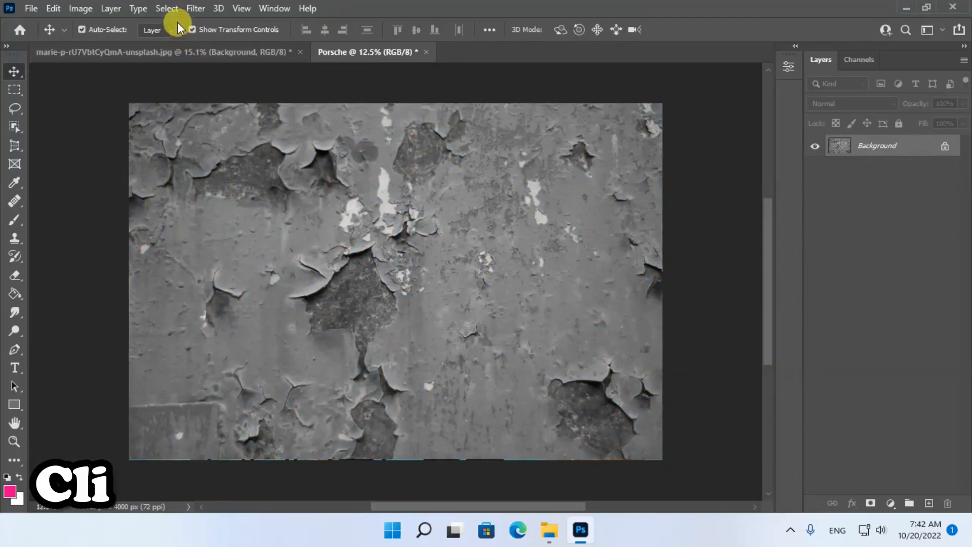
Apply a Gaussian Blur with a radius of 2 pixels to the grey texture
{"action": "left_click", "coordinate": [195, 8]}
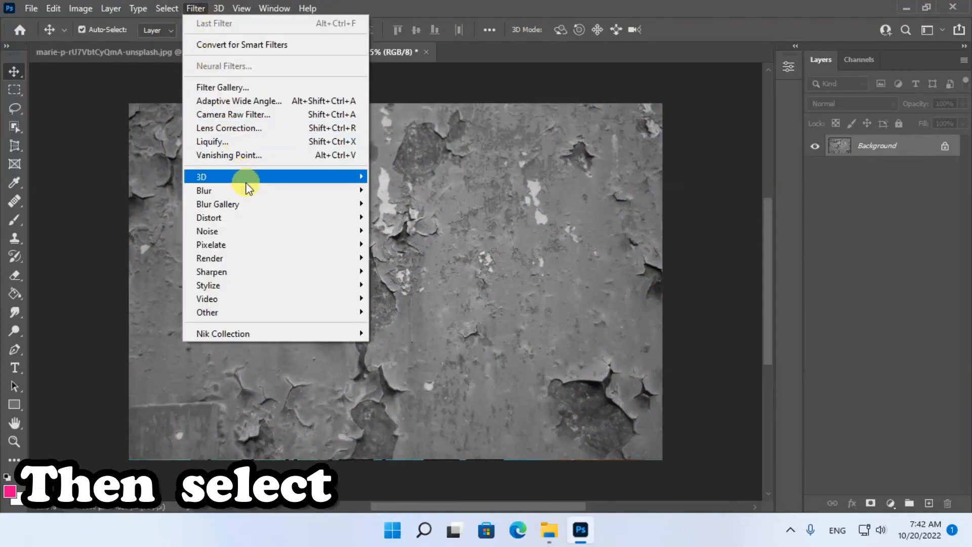
{"action": "mouse_move", "coordinate": [251, 192]}
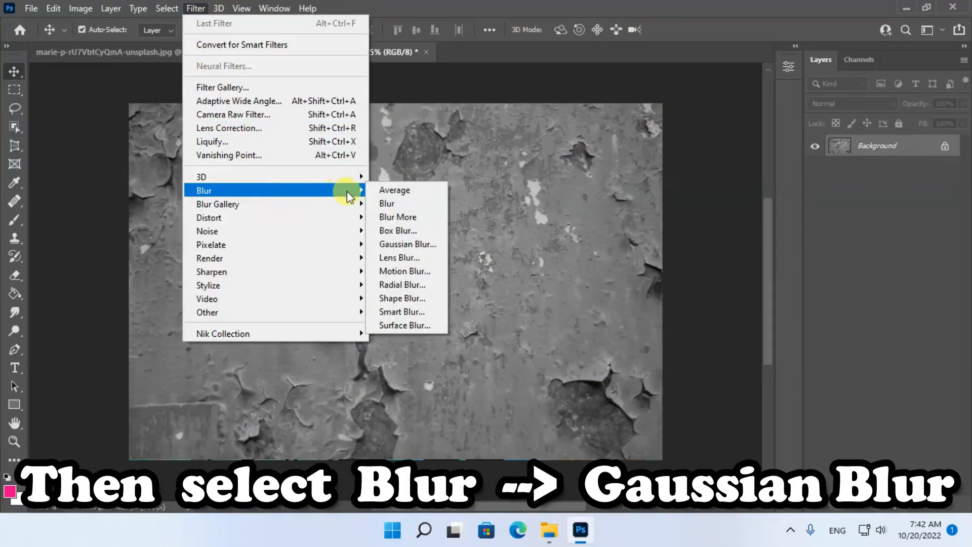
{"action": "left_click", "coordinate": [421, 245]}
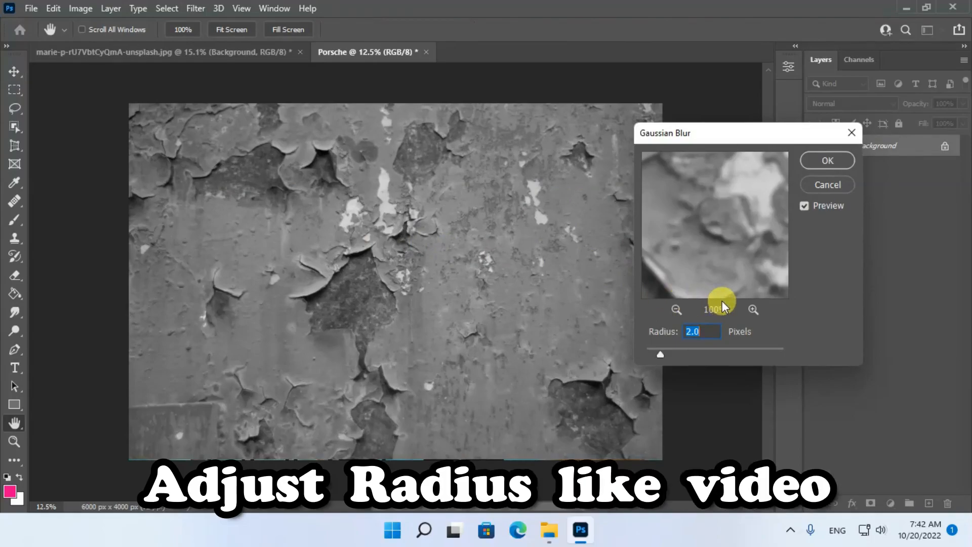
{"action": "type", "text": "2"}
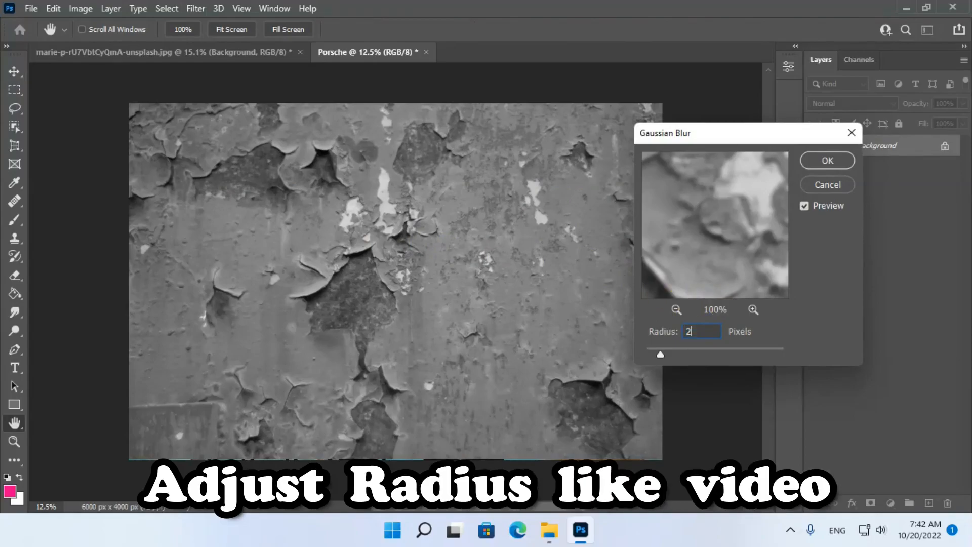
{"action": "left_click", "coordinate": [831, 160]}
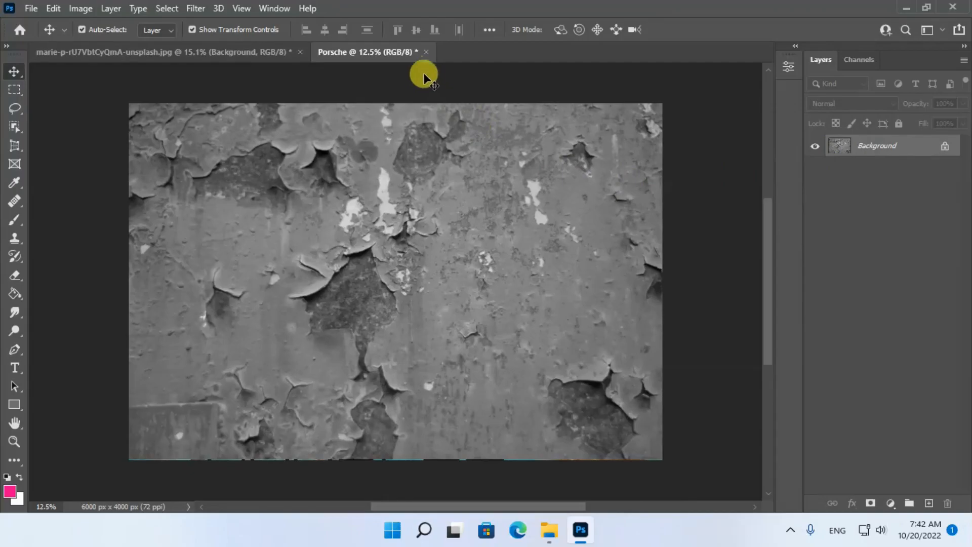
Save the grey texture as a Photoshop file named Porsche in the Porche downloads folder and close the document
{"action": "left_click", "coordinate": [33, 7]}
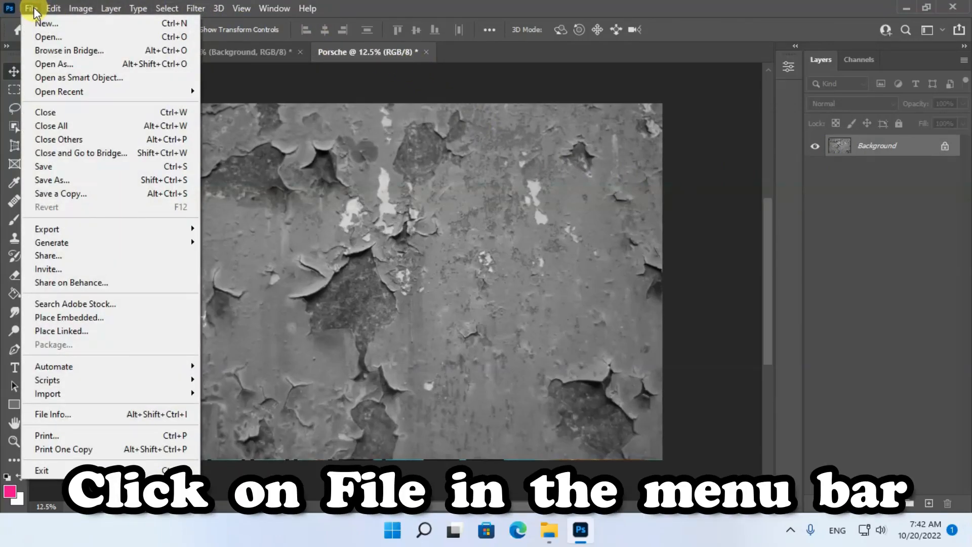
{"action": "left_click", "coordinate": [91, 186]}
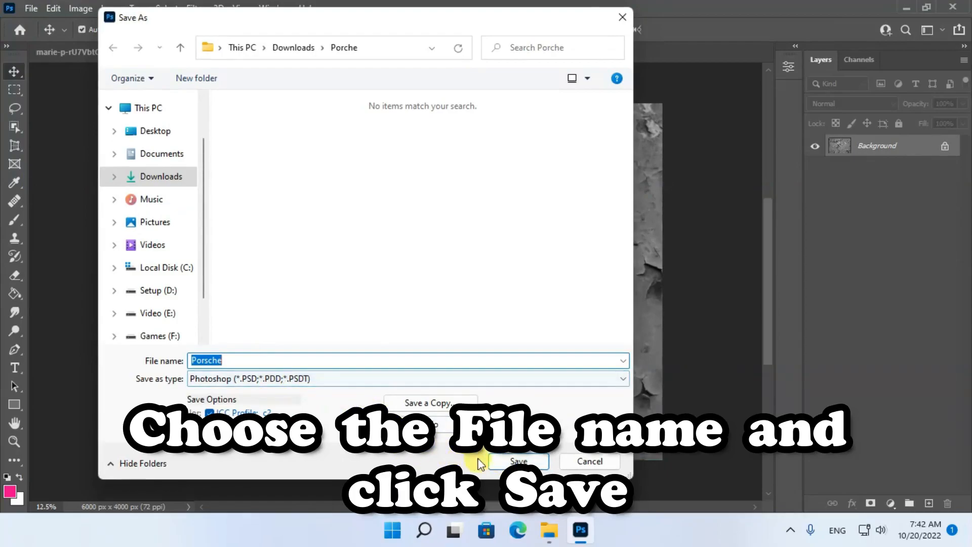
{"action": "left_click", "coordinate": [517, 462]}
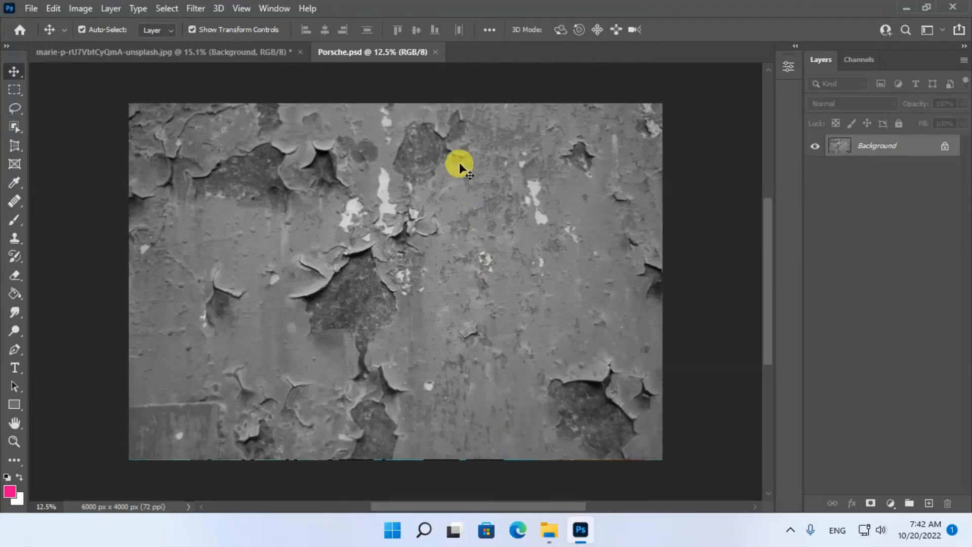
{"action": "left_click", "coordinate": [435, 51]}
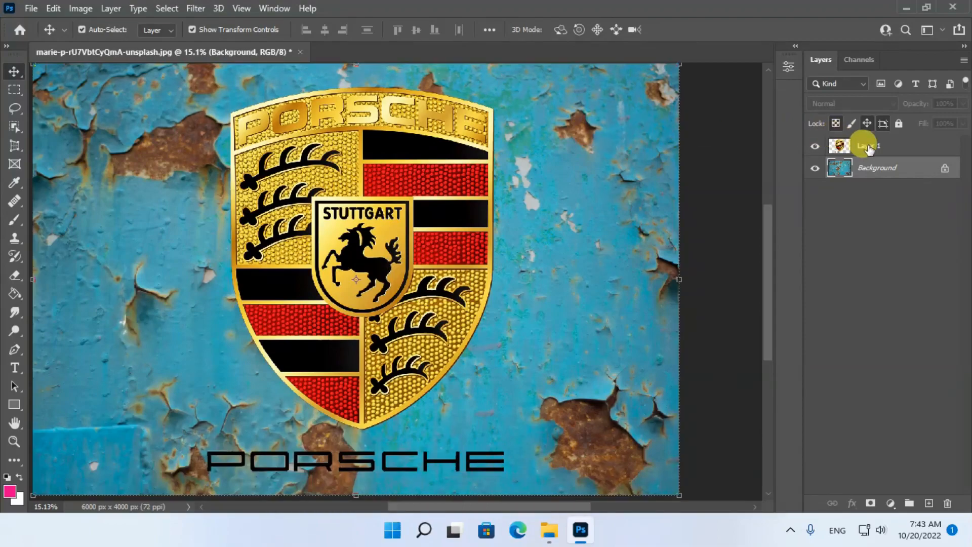
Convert the logo layer, Layer 1, to a smart object and hide it
{"action": "right_click", "coordinate": [899, 148]}
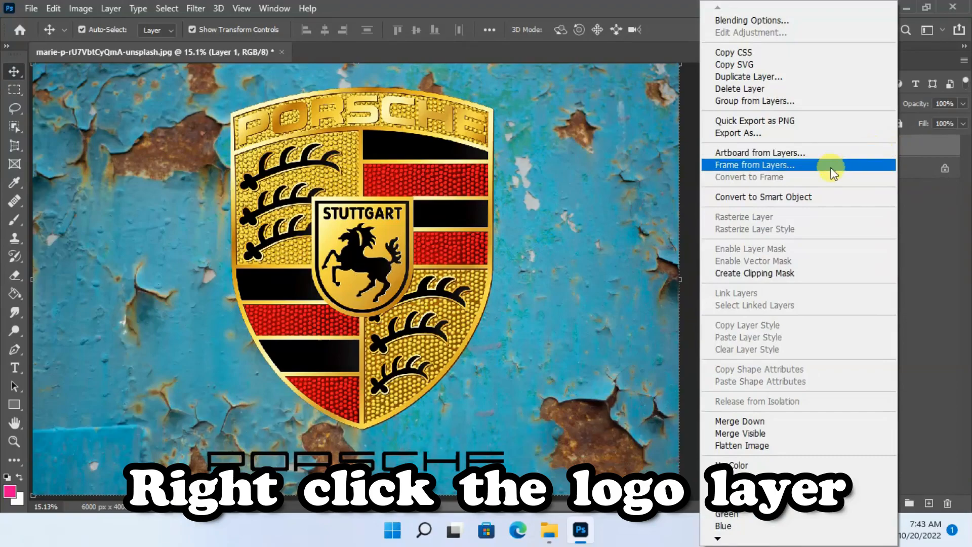
{"action": "left_click", "coordinate": [825, 198]}
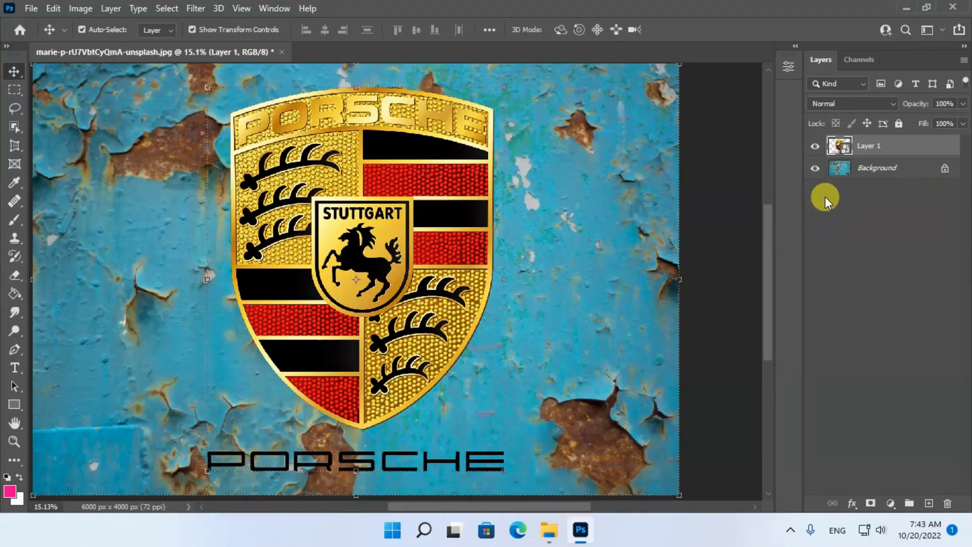
{"action": "left_click", "coordinate": [815, 147]}
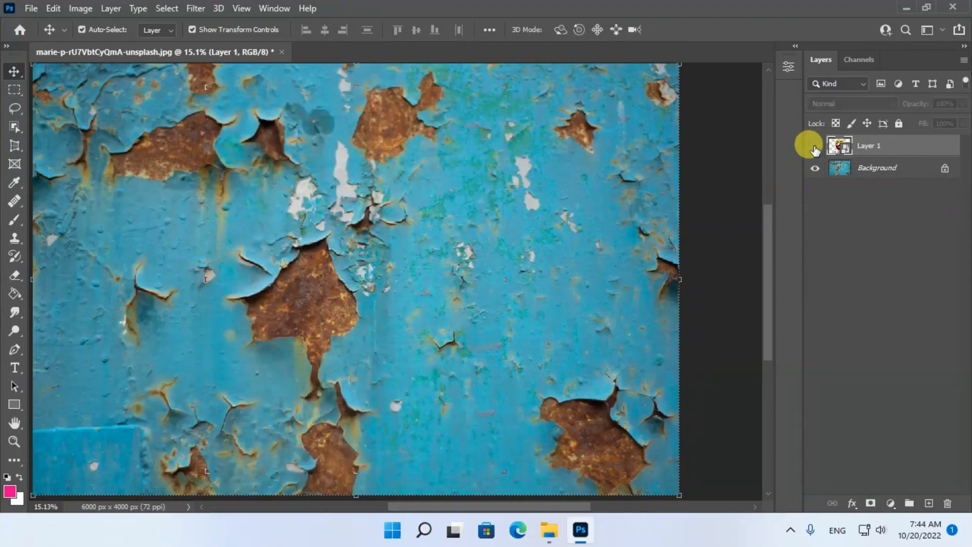
Duplicate the Background layer's Blue channel as Blue copy in the same document
{"action": "left_click", "coordinate": [873, 172]}
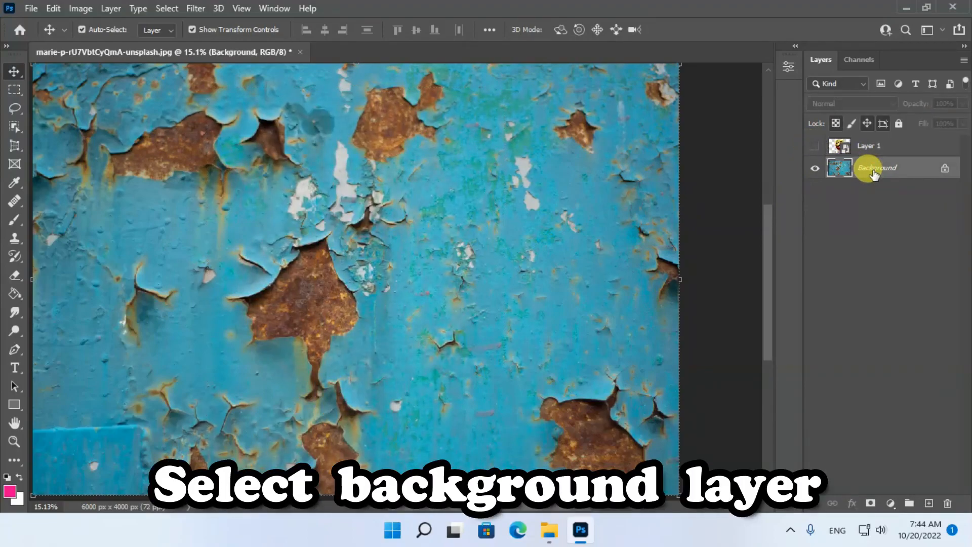
{"action": "left_click", "coordinate": [858, 61]}
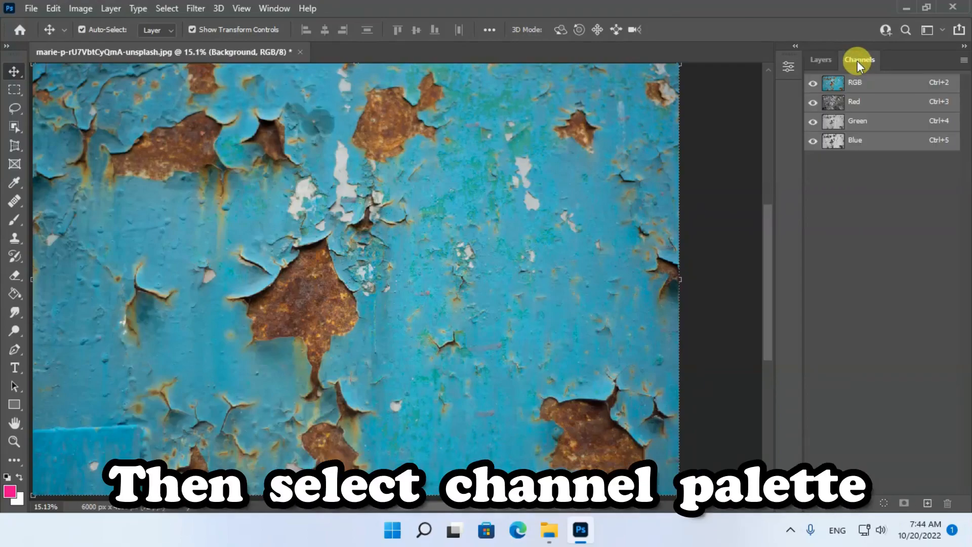
{"action": "left_click", "coordinate": [879, 144]}
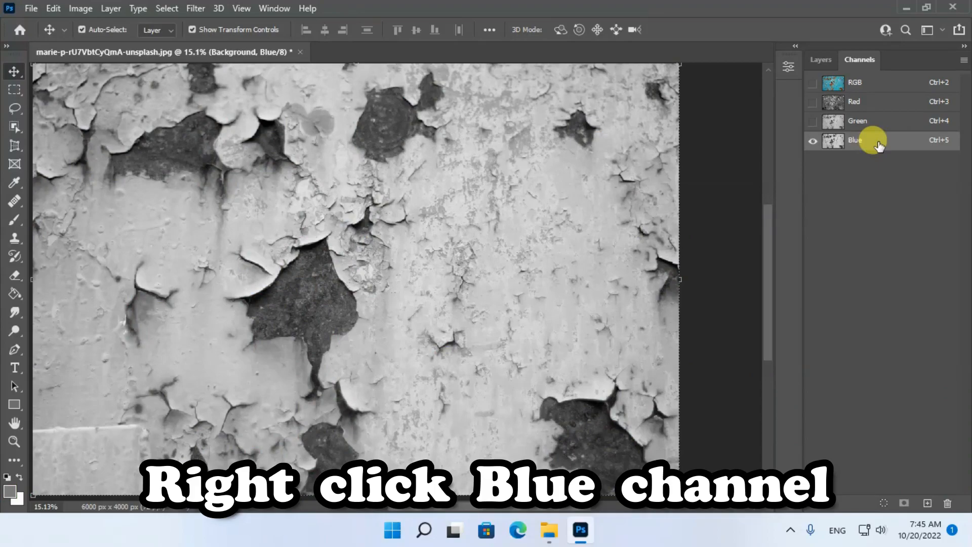
{"action": "right_click", "coordinate": [880, 145]}
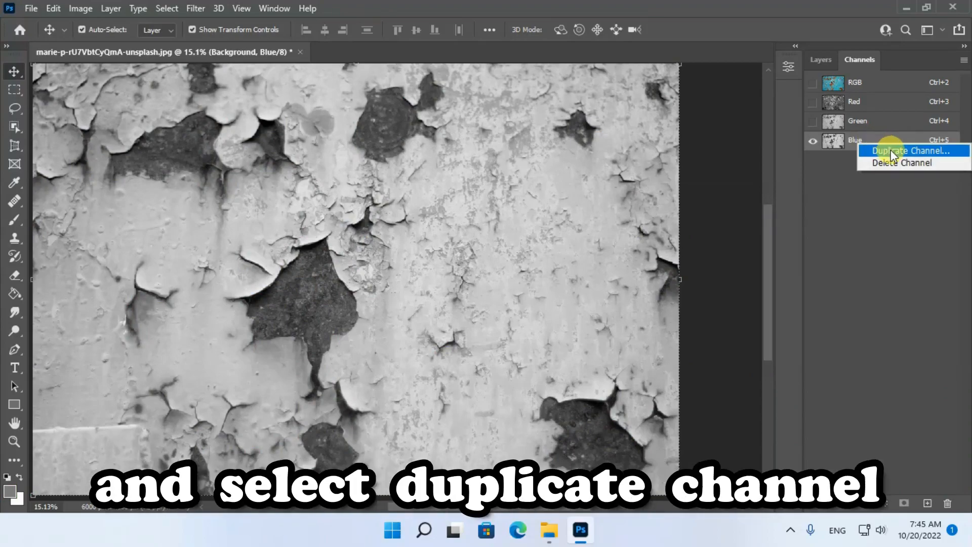
{"action": "left_click", "coordinate": [892, 150]}
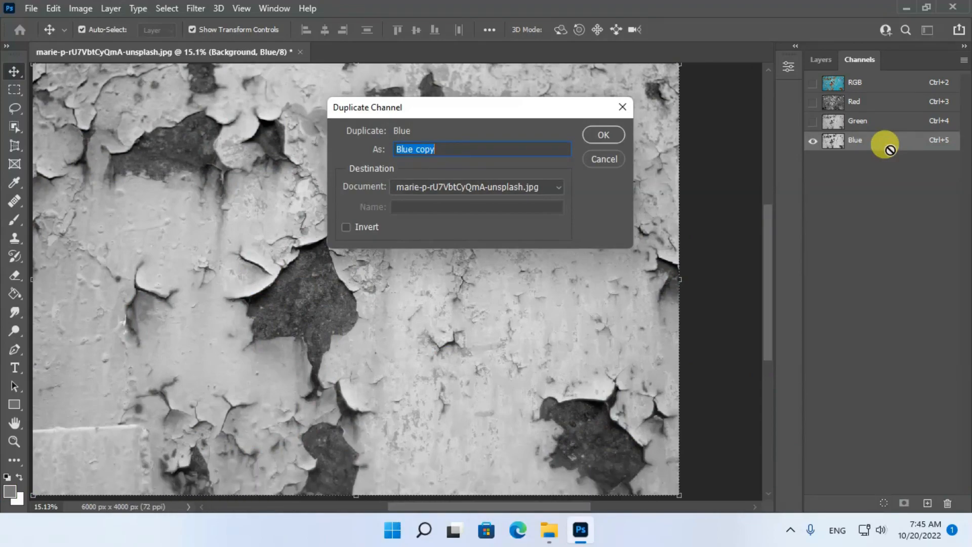
{"action": "left_click", "coordinate": [604, 135]}
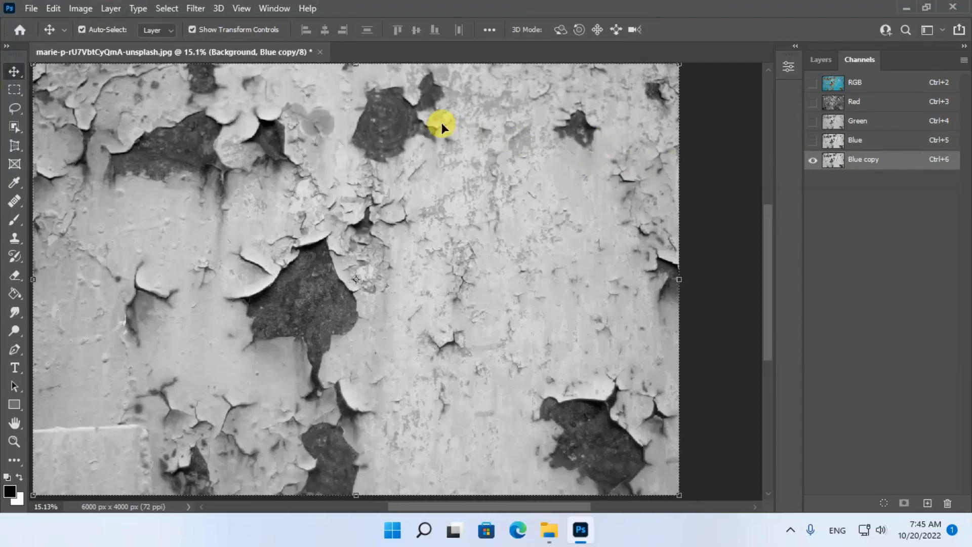
Apply a Levels adjustment to the Blue copy channel with input levels of 80, 1.00 and 215
{"action": "left_click", "coordinate": [82, 9]}
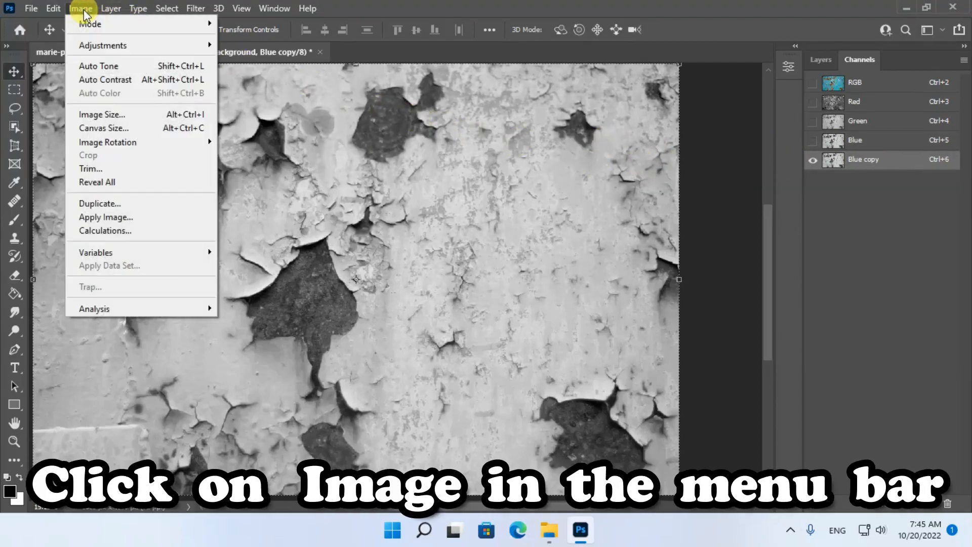
{"action": "mouse_move", "coordinate": [115, 46]}
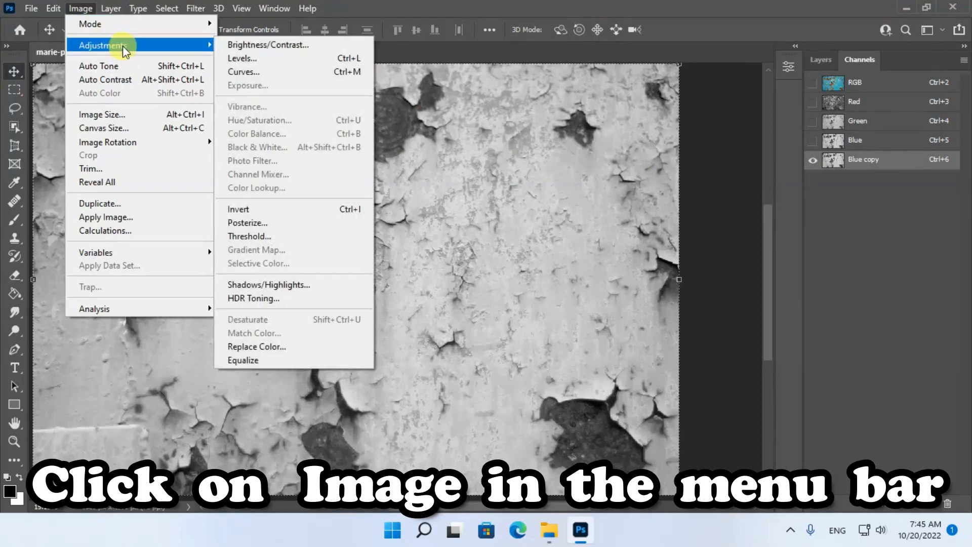
{"action": "left_click", "coordinate": [271, 58]}
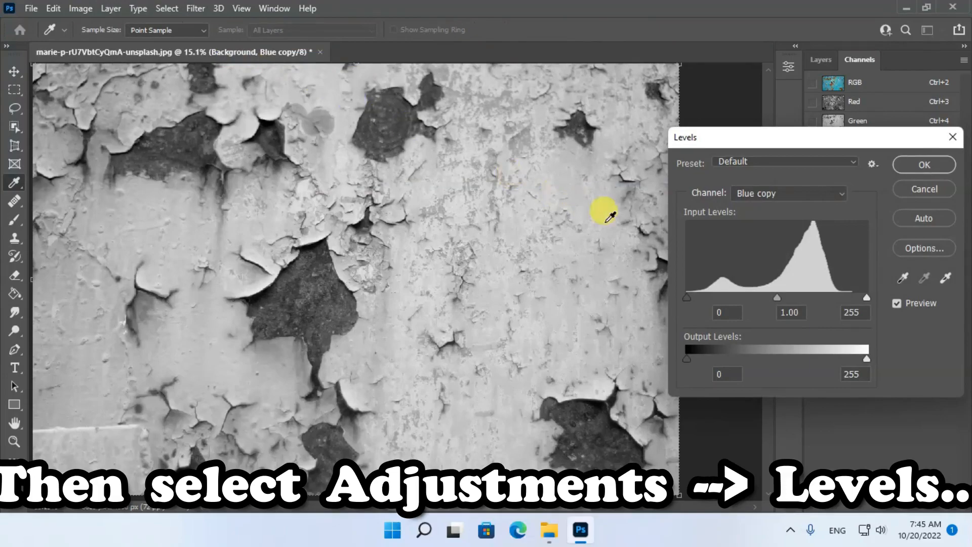
{"action": "left_click_drag", "start_coordinate": [867, 298], "coordinate": [837, 299]}
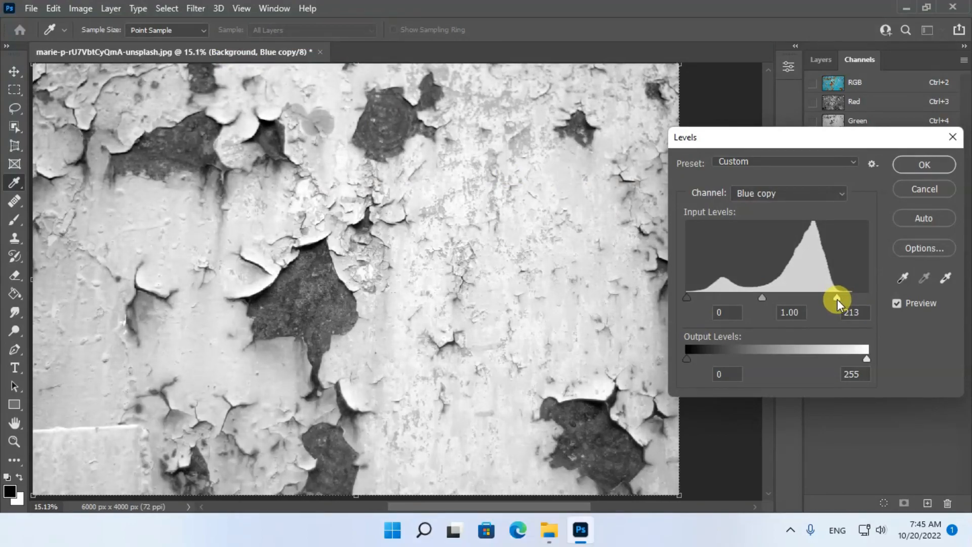
{"action": "left_click_drag", "start_coordinate": [837, 300], "coordinate": [839, 298]}
{"action": "left_click_drag", "start_coordinate": [839, 299], "coordinate": [838, 299]}
{"action": "left_click_drag", "start_coordinate": [686, 299], "coordinate": [727, 296]}
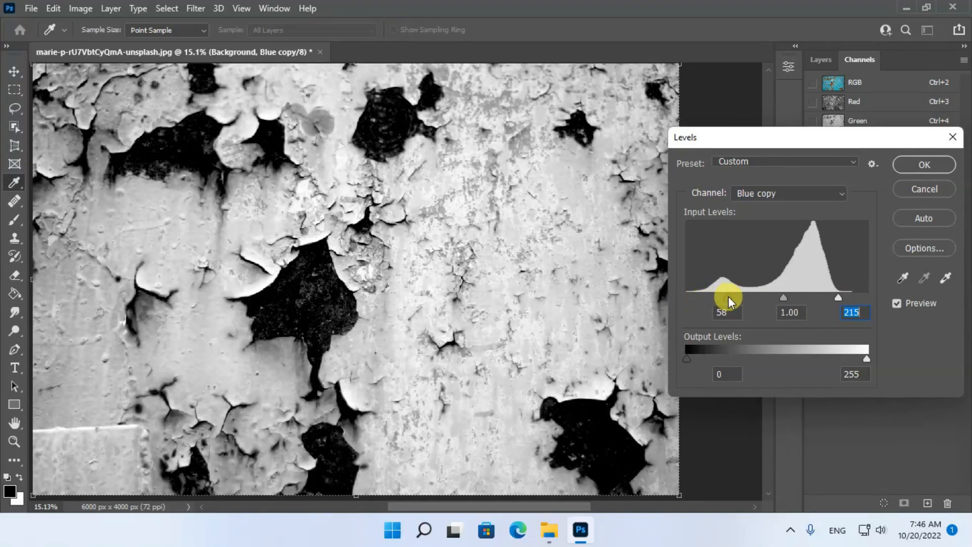
{"action": "left_click_drag", "start_coordinate": [729, 297], "coordinate": [743, 296]}
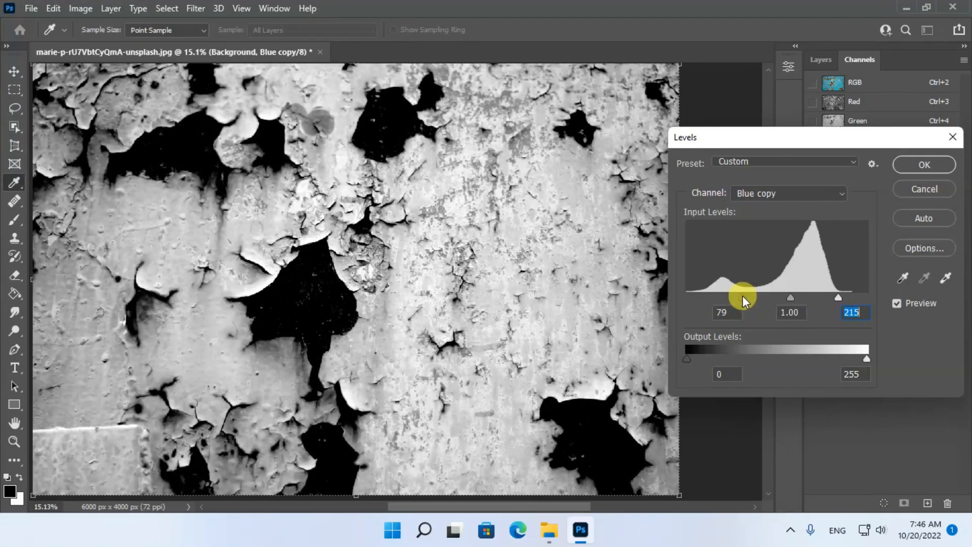
{"action": "left_click", "coordinate": [744, 296]}
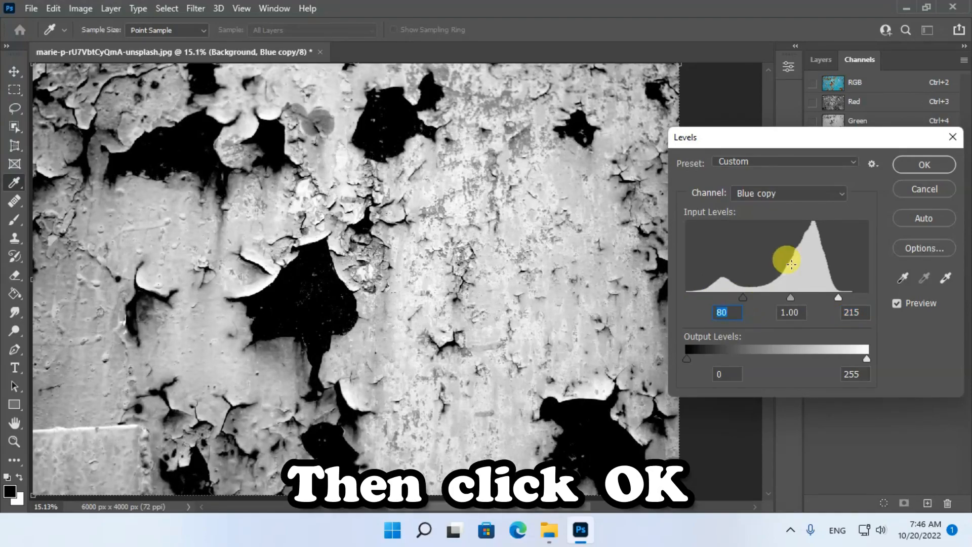
{"action": "left_click", "coordinate": [918, 162]}
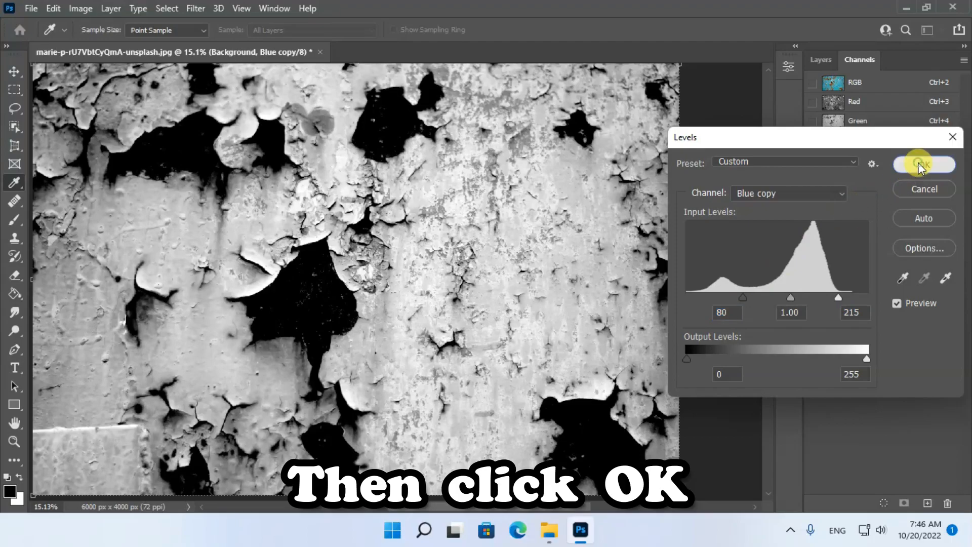
{"action": "key", "text": "v"}
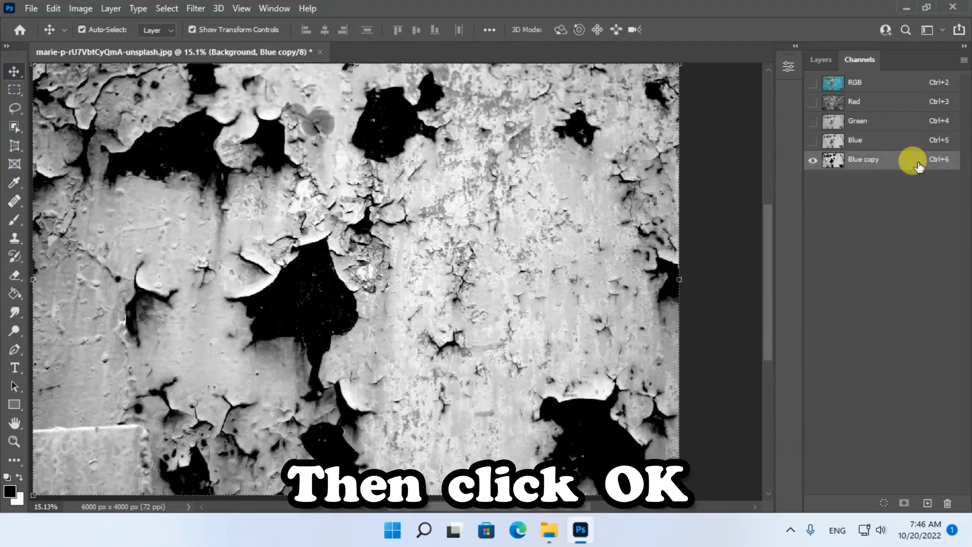
Load the Blue copy channel as a selection, show the RGB channels and hide Blue copy
{"action": "left_click", "coordinate": [885, 505]}
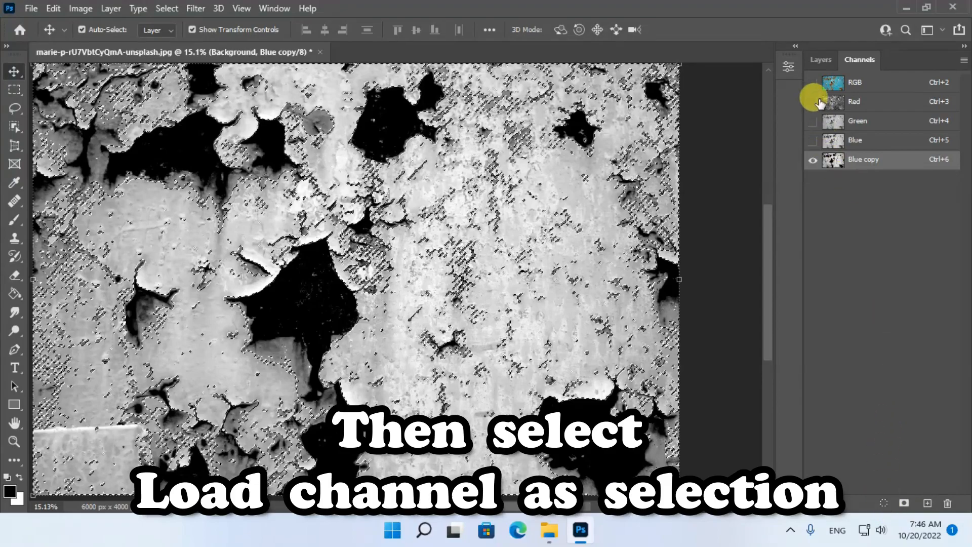
{"action": "left_click", "coordinate": [813, 82]}
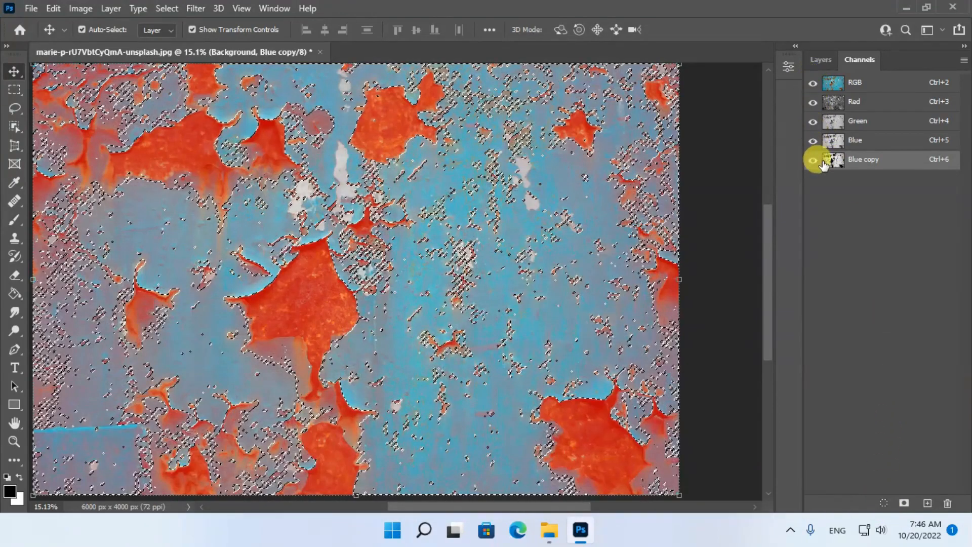
{"action": "left_click", "coordinate": [813, 160]}
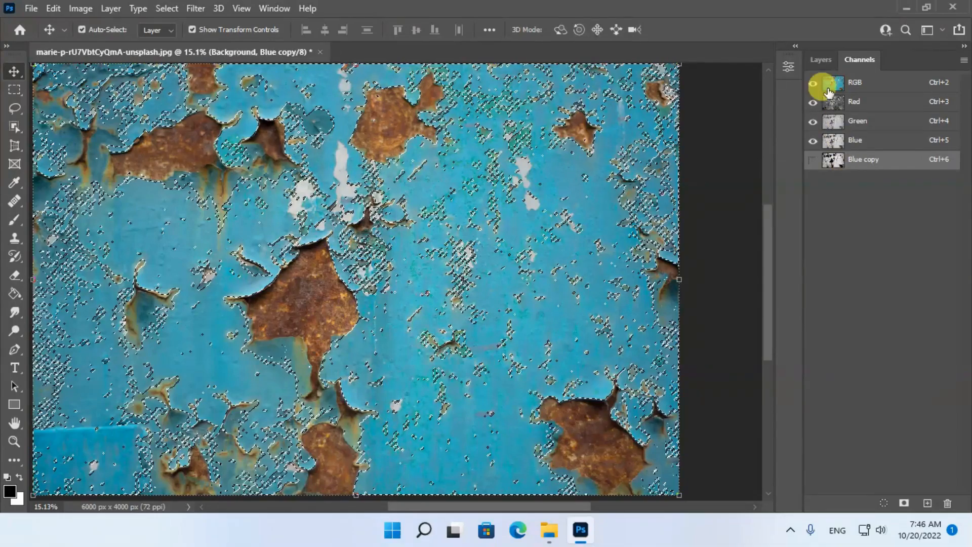
Show the logo layer, Layer 1, and add a layer mask to it from the active selection
{"action": "left_click", "coordinate": [818, 59]}
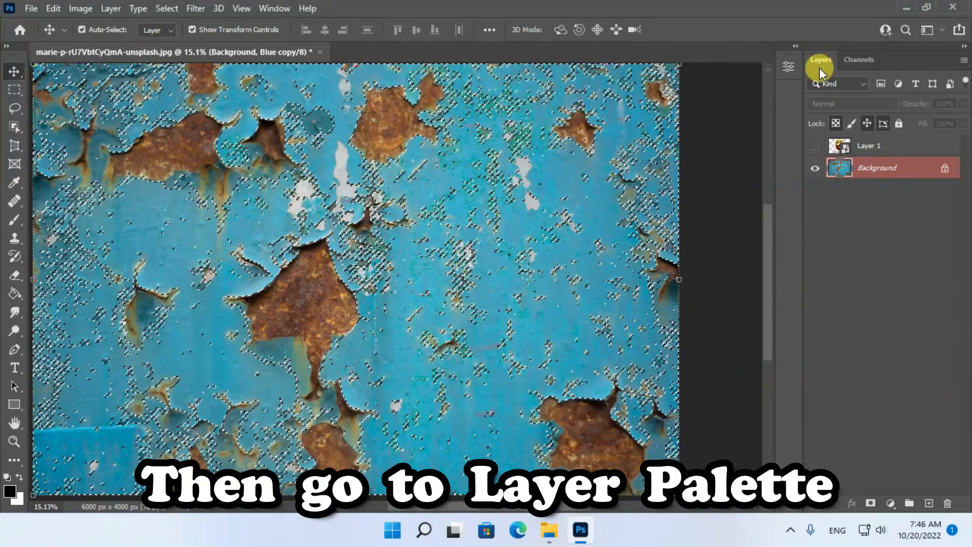
{"action": "left_click", "coordinate": [894, 147]}
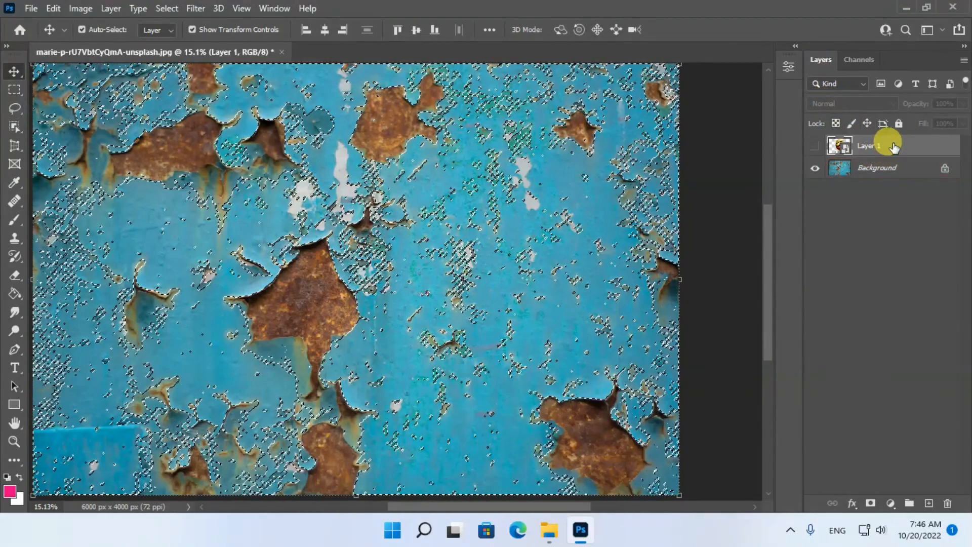
{"action": "left_click", "coordinate": [816, 146]}
{"action": "left_click", "coordinate": [816, 147]}
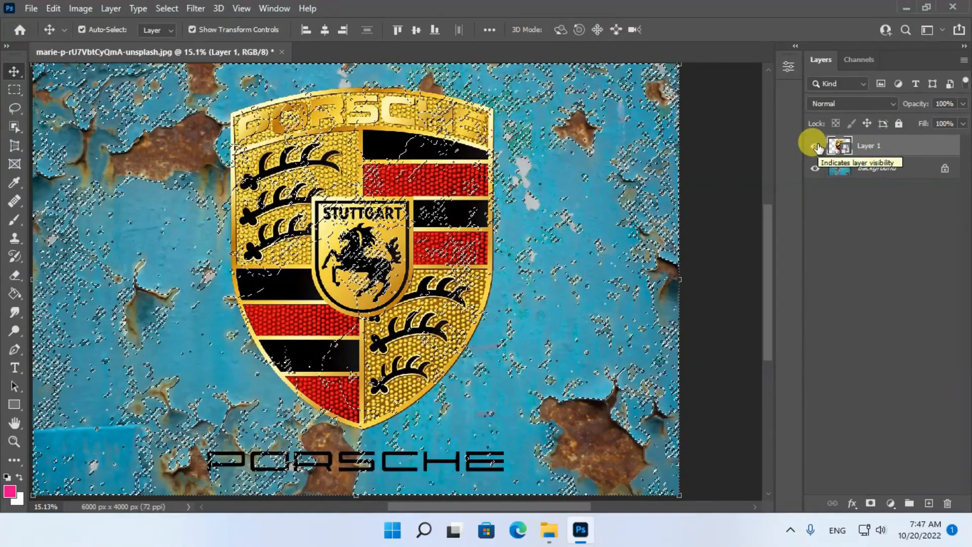
{"action": "key", "text": "ctrl"}
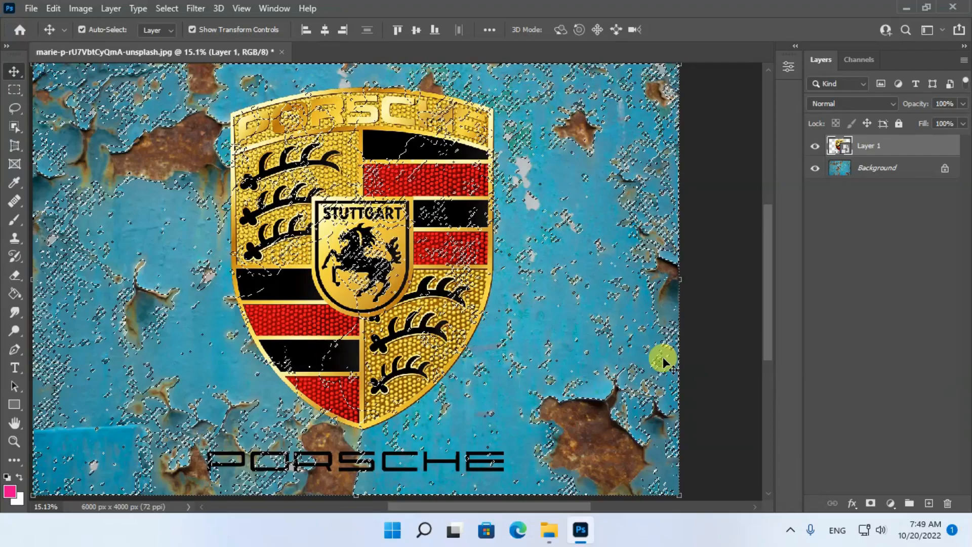
{"action": "left_click", "coordinate": [872, 505]}
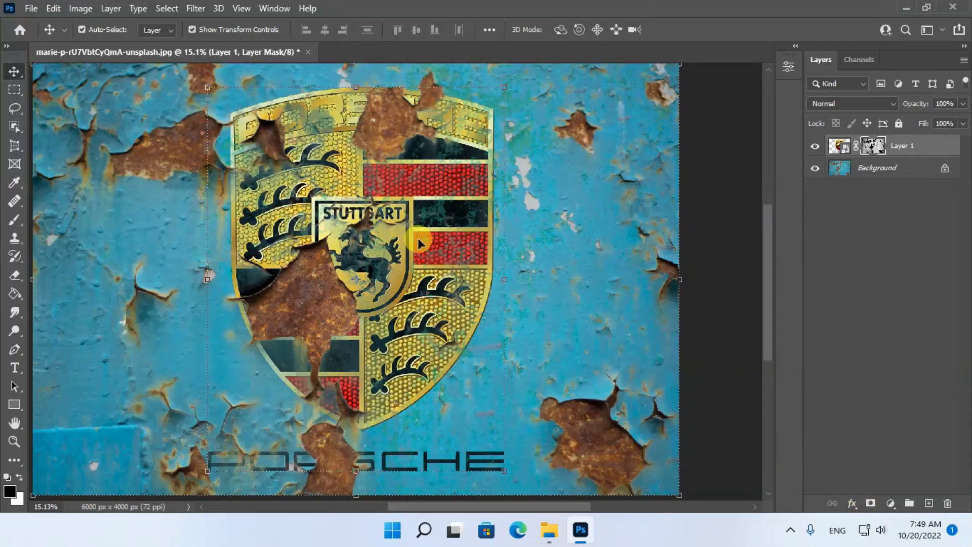
Displace Layer 1's mask with horizontal and vertical scales of 20, Stretch To Fit and Repeat Edge Pixels, using the Porsche file as displacement map
{"action": "left_click", "coordinate": [195, 9]}
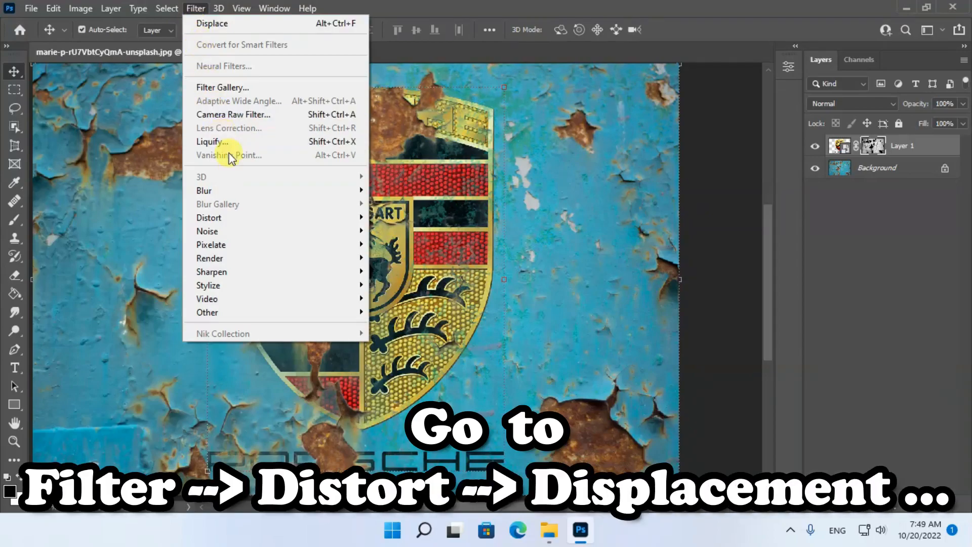
{"action": "mouse_move", "coordinate": [257, 218]}
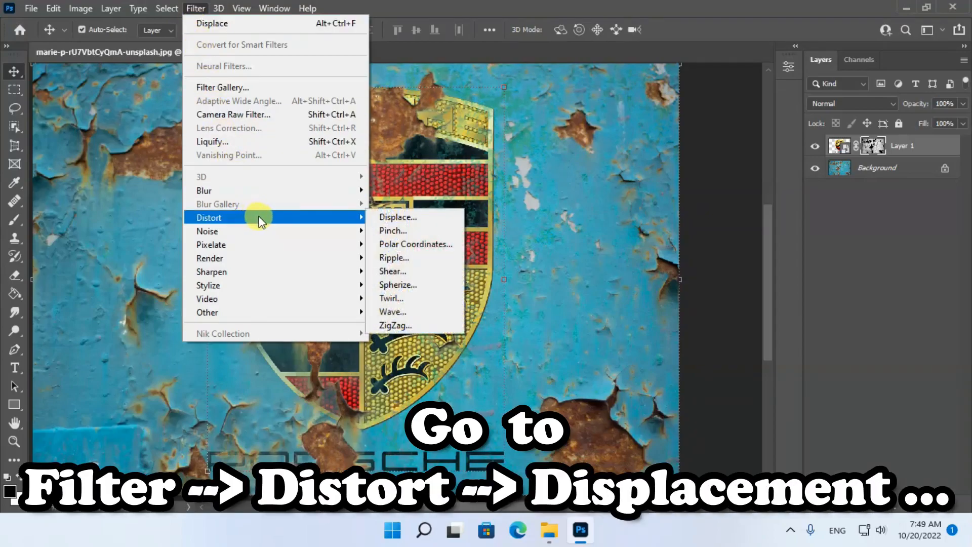
{"action": "left_click", "coordinate": [448, 219]}
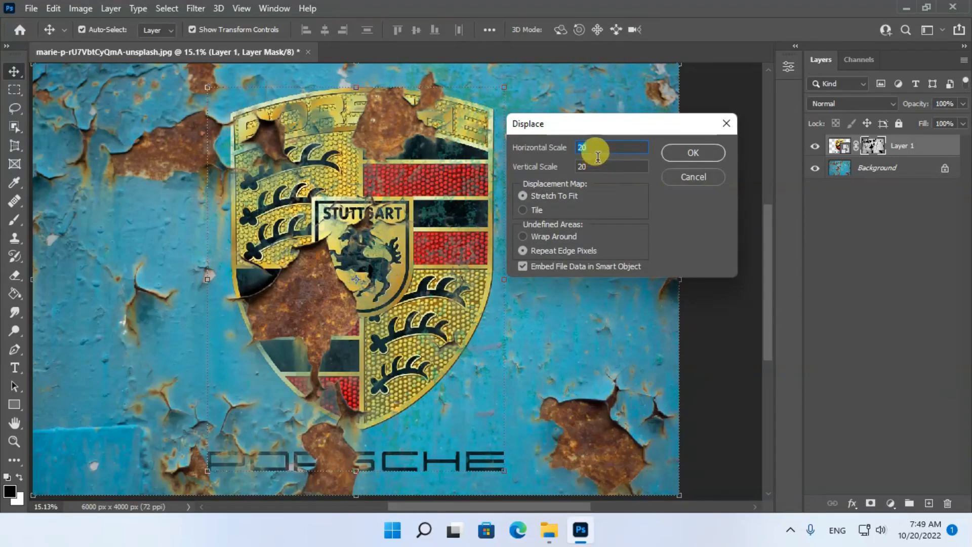
{"action": "type", "text": "2"}
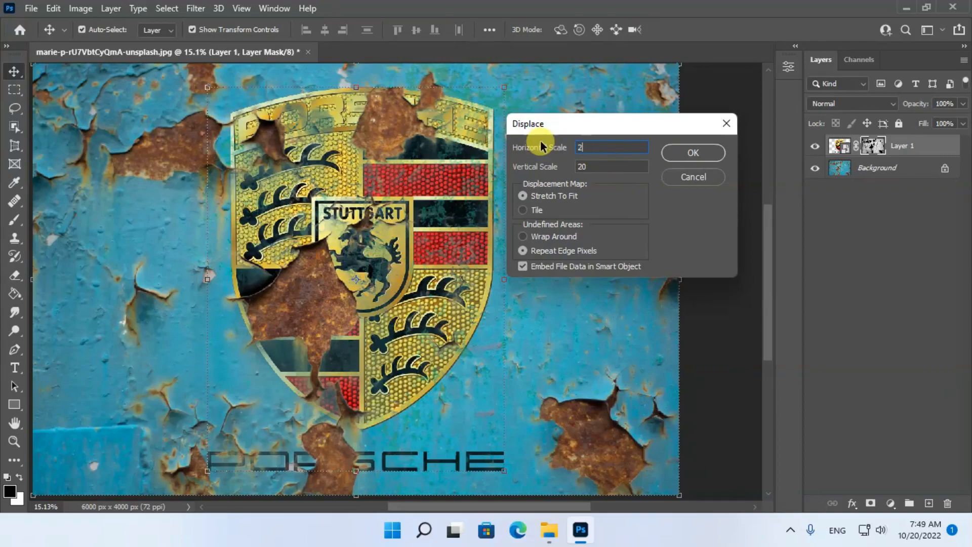
{"action": "type", "text": "0"}
{"action": "key", "text": "Tab"}
{"action": "type", "text": "20"}
{"action": "left_click", "coordinate": [549, 199]}
{"action": "left_click", "coordinate": [552, 252]}
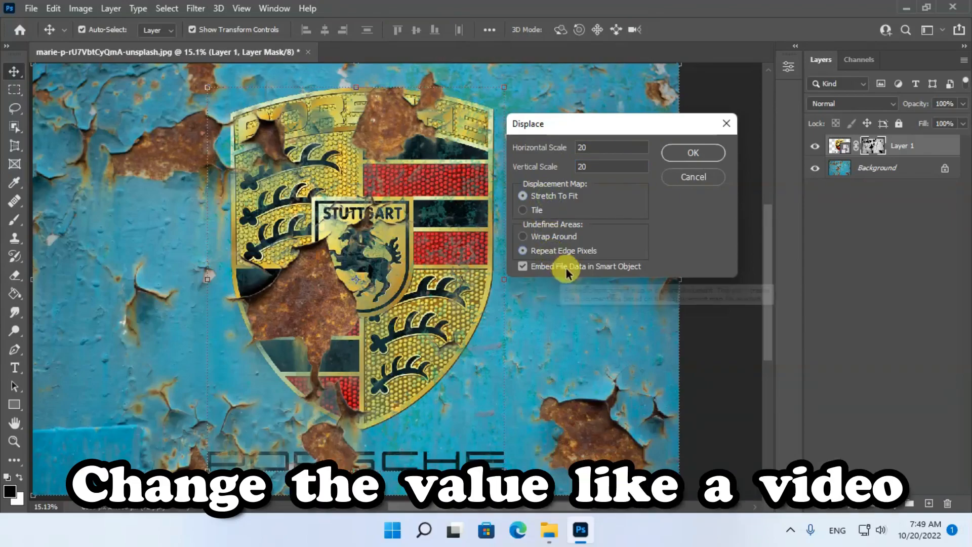
{"action": "left_click", "coordinate": [691, 153]}
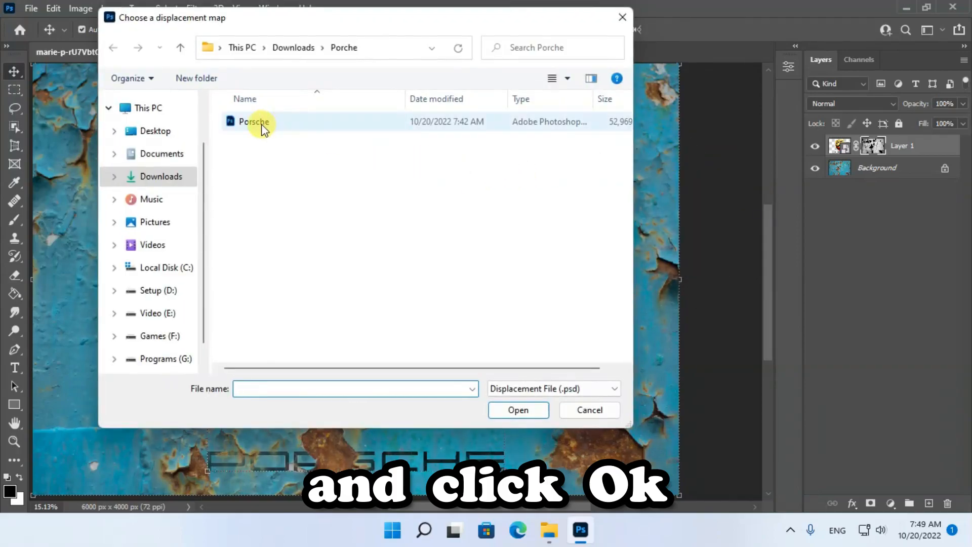
{"action": "left_click", "coordinate": [293, 122]}
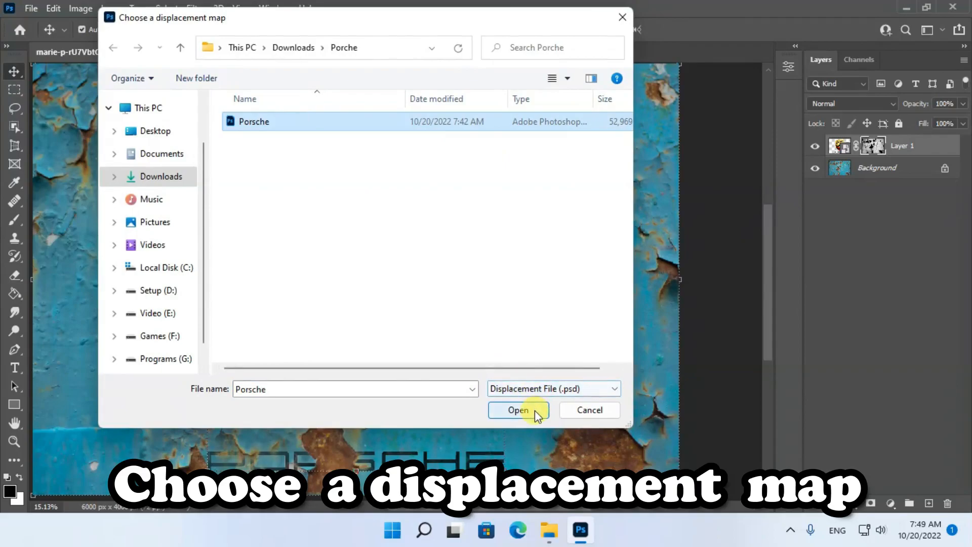
{"action": "left_click", "coordinate": [518, 410]}
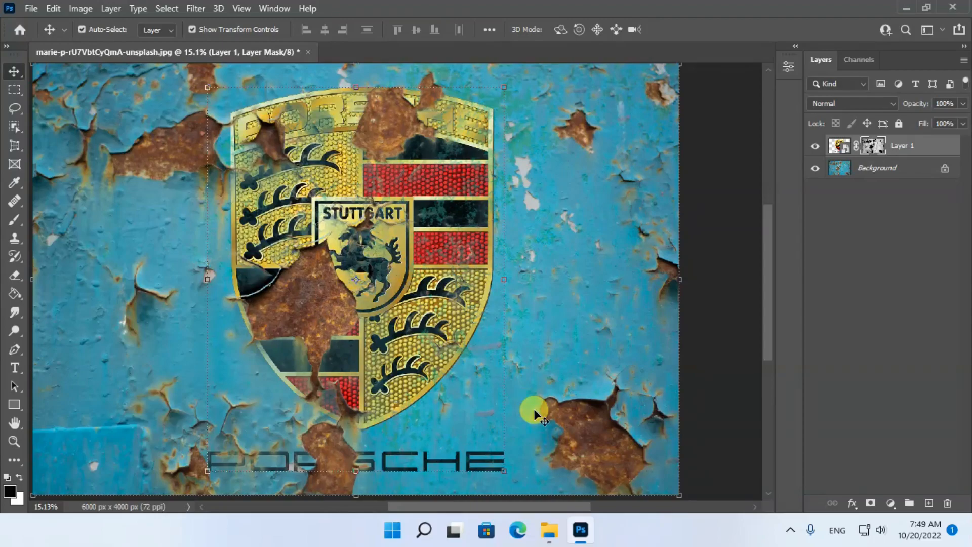
Set Layer 1's blending options to 86% opacity and split the underlying layer's black Blend If point to 114 / 137
{"action": "right_click", "coordinate": [903, 148]}
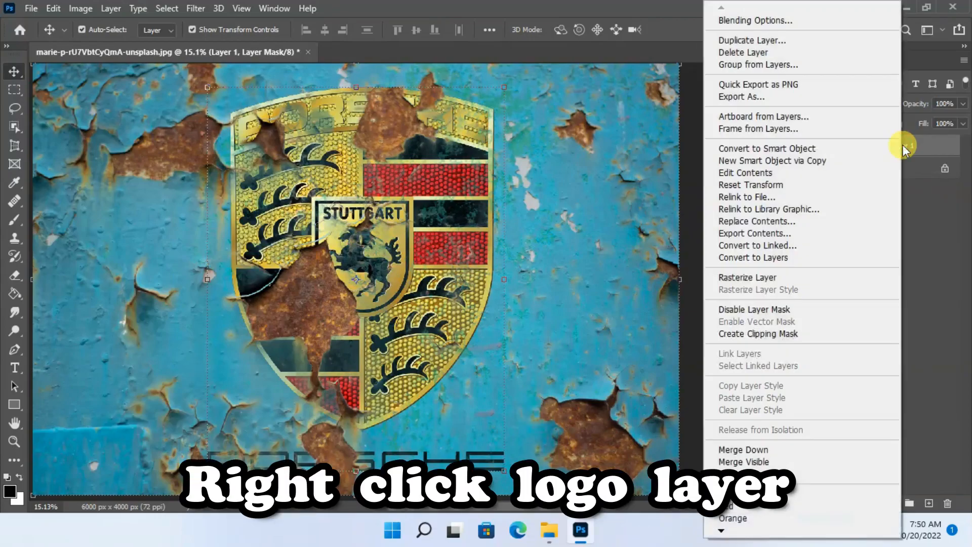
{"action": "left_click", "coordinate": [772, 22]}
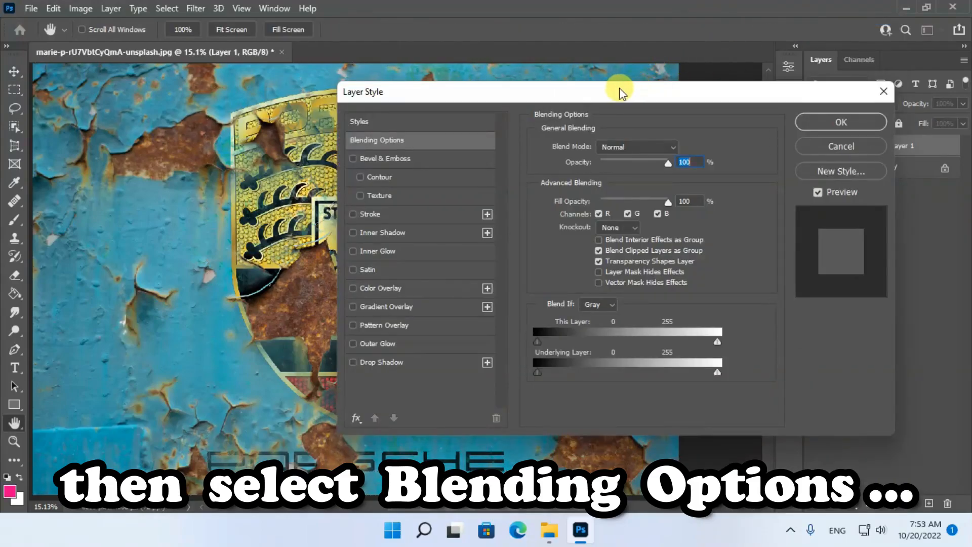
{"action": "left_click_drag", "start_coordinate": [616, 92], "coordinate": [831, 123]}
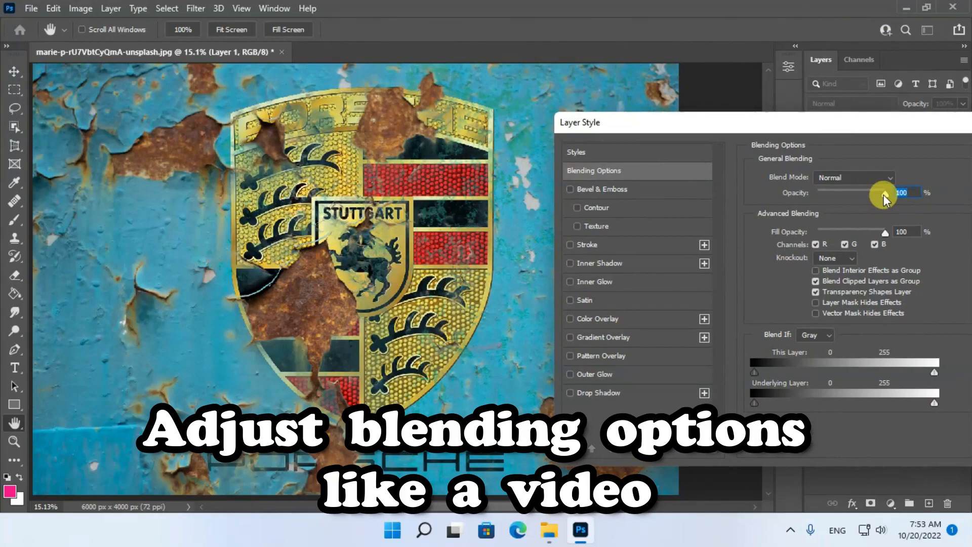
{"action": "mouse_move", "coordinate": [883, 196]}
{"action": "left_mouse_down"}
{"action": "mouse_move", "coordinate": [848, 203]}
{"action": "mouse_move", "coordinate": [886, 198]}
{"action": "mouse_move", "coordinate": [877, 202]}
{"action": "left_mouse_up"}
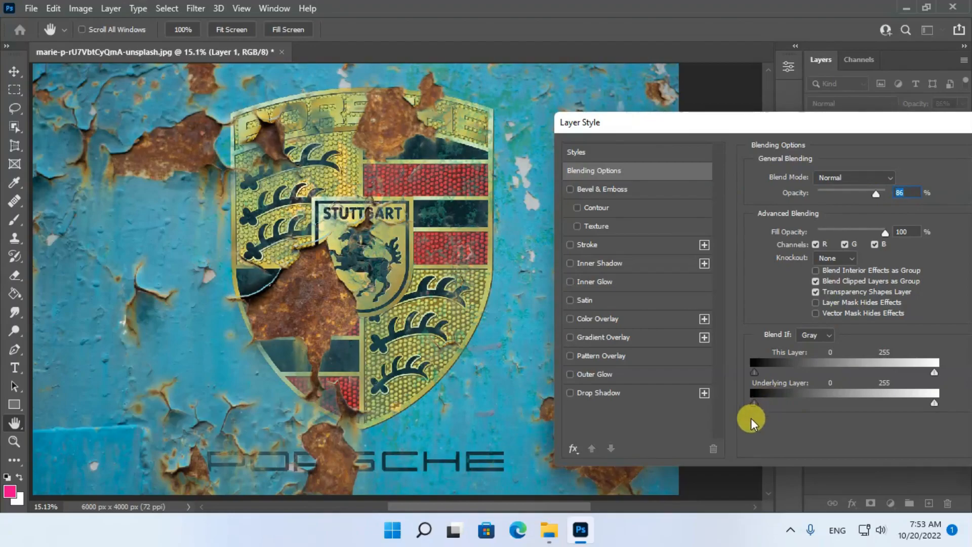
{"action": "left_click_drag", "start_coordinate": [754, 403], "coordinate": [835, 394]}
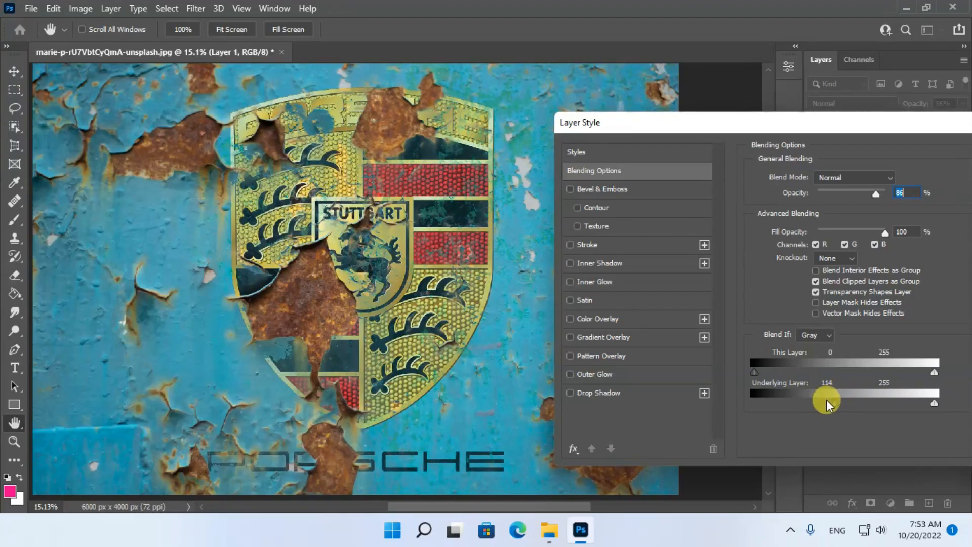
{"action": "mouse_move", "coordinate": [836, 403]}
{"action": "left_mouse_down"}
{"action": "mouse_move", "coordinate": [867, 399]}
{"action": "mouse_move", "coordinate": [852, 399]}
{"action": "left_mouse_up"}
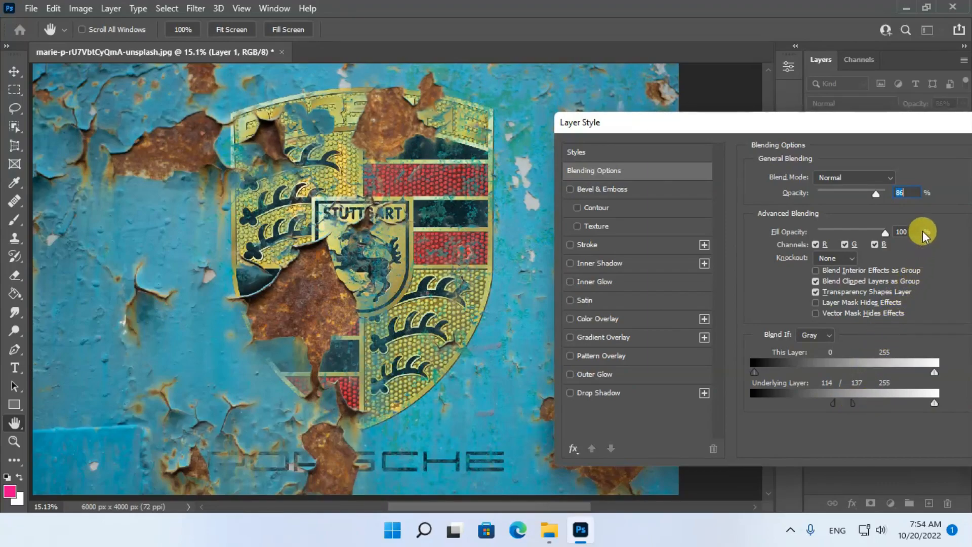
{"action": "left_click_drag", "start_coordinate": [905, 124], "coordinate": [773, 125]}
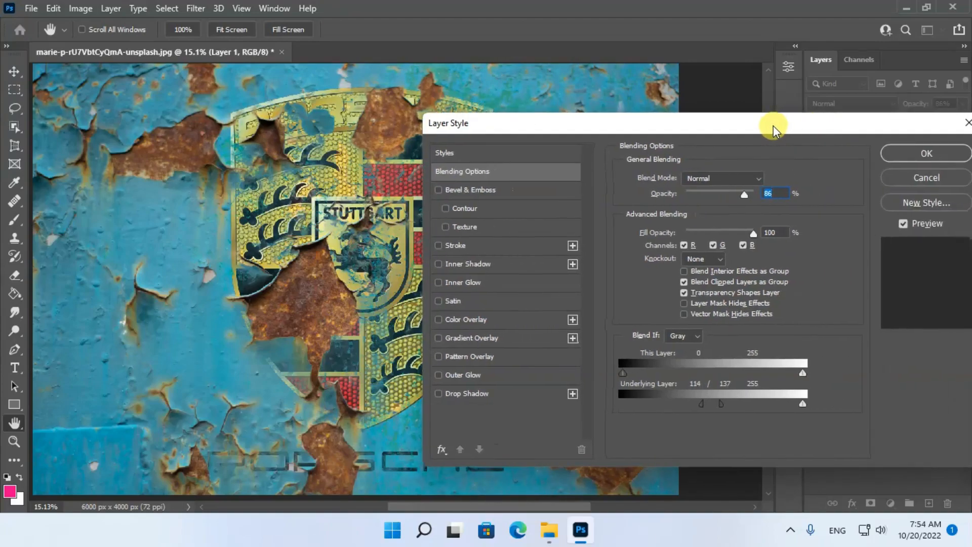
{"action": "left_click", "coordinate": [925, 154]}
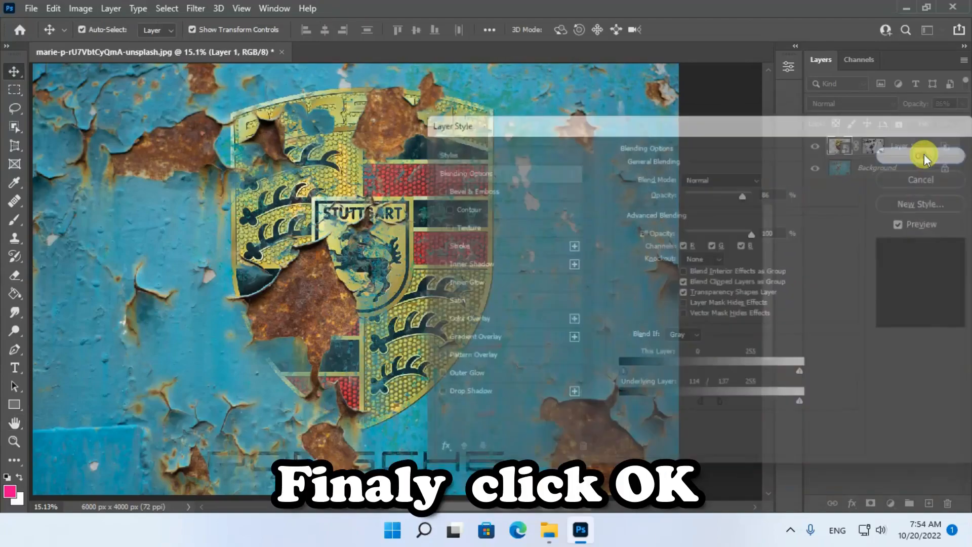